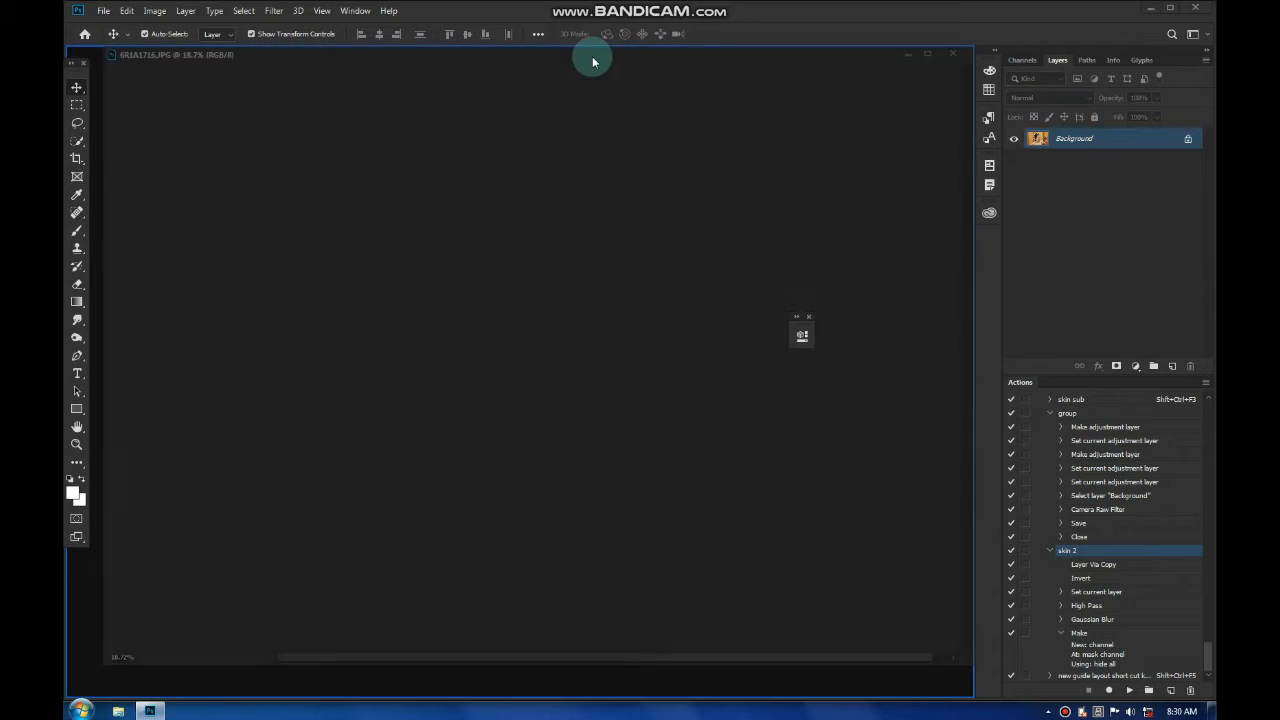
Activate the Spot Healing Brush tool and duplicate the Background layer
scroll(535, 382, "up", 2)
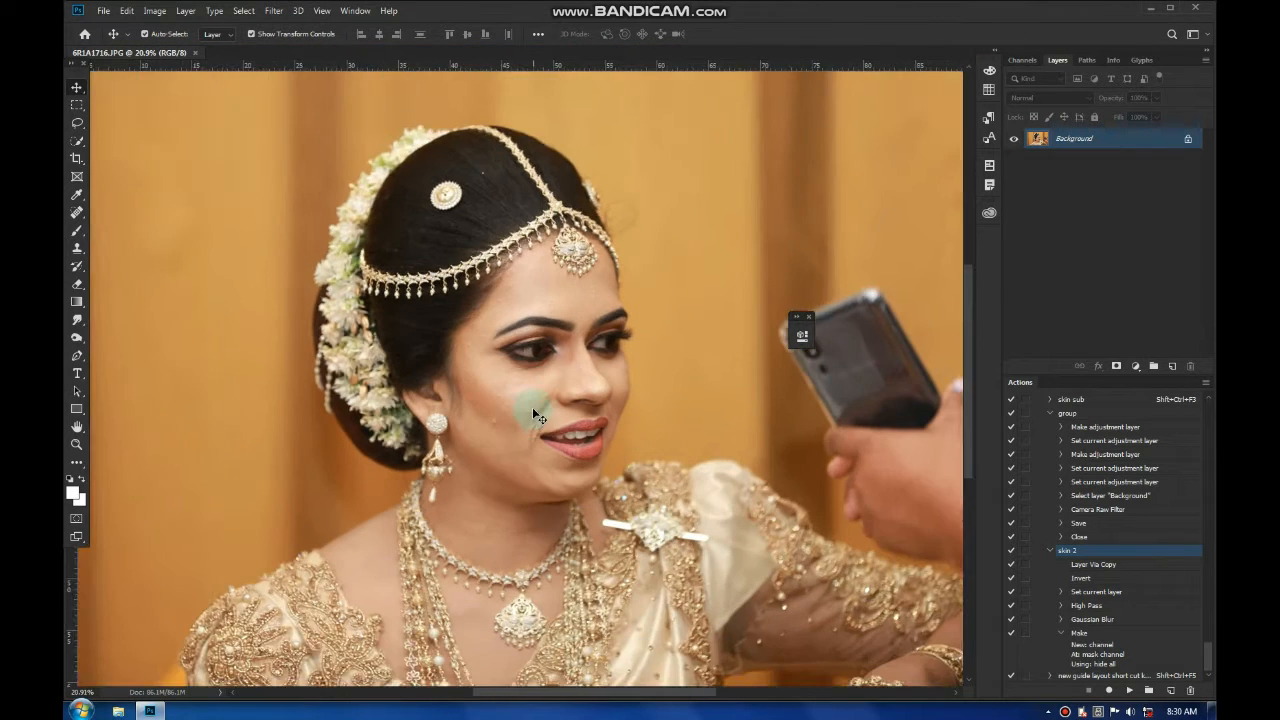
scroll(515, 425, "down", 4)
scroll(500, 434, "up", 4)
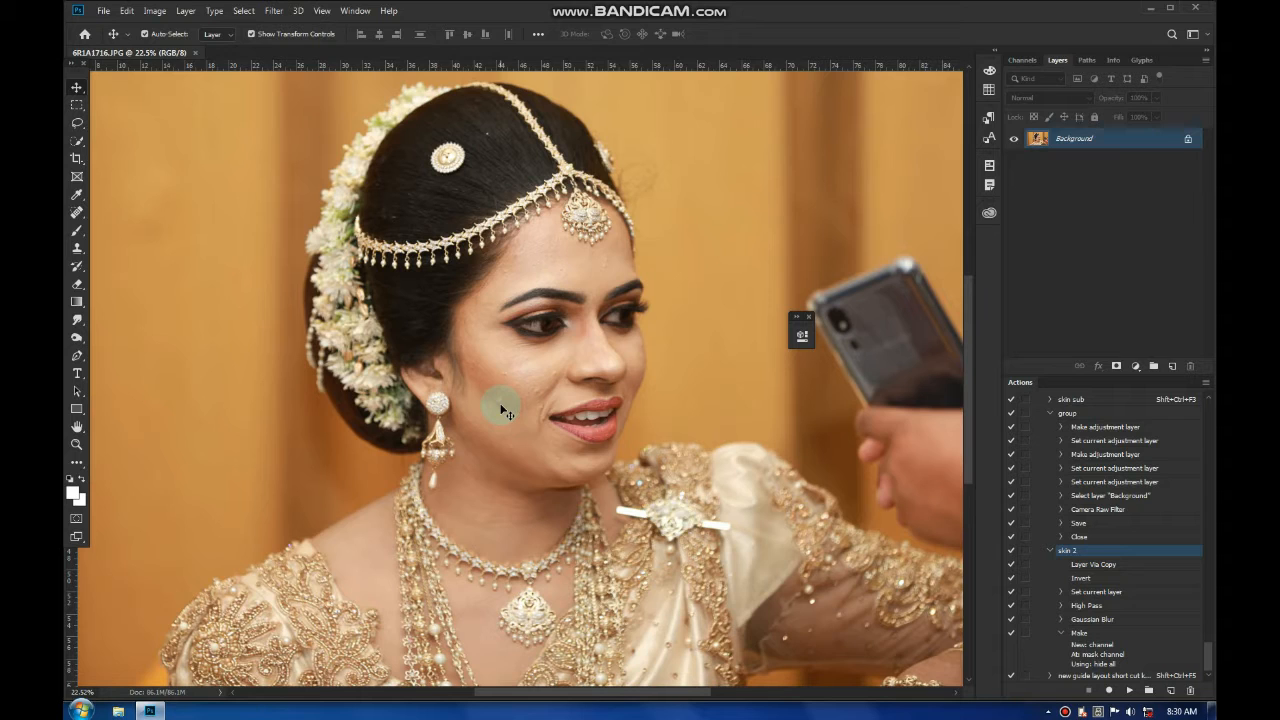
left_click(78, 213)
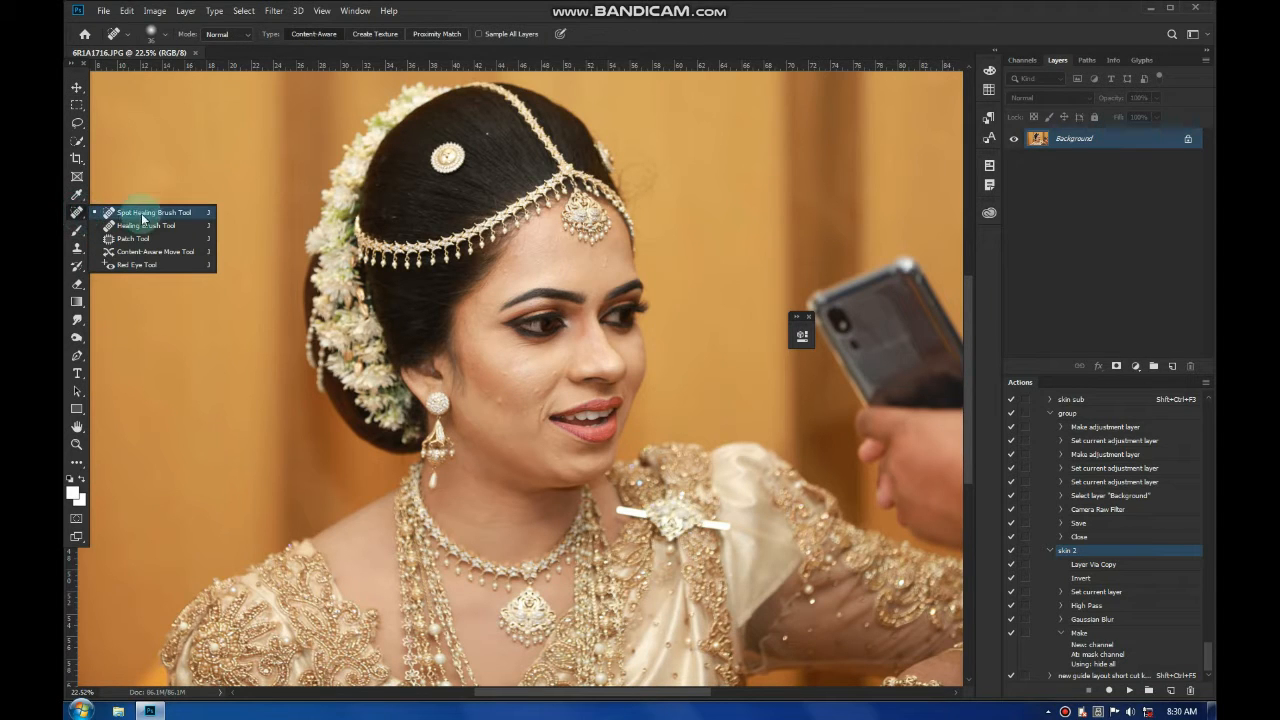
left_click(83, 95)
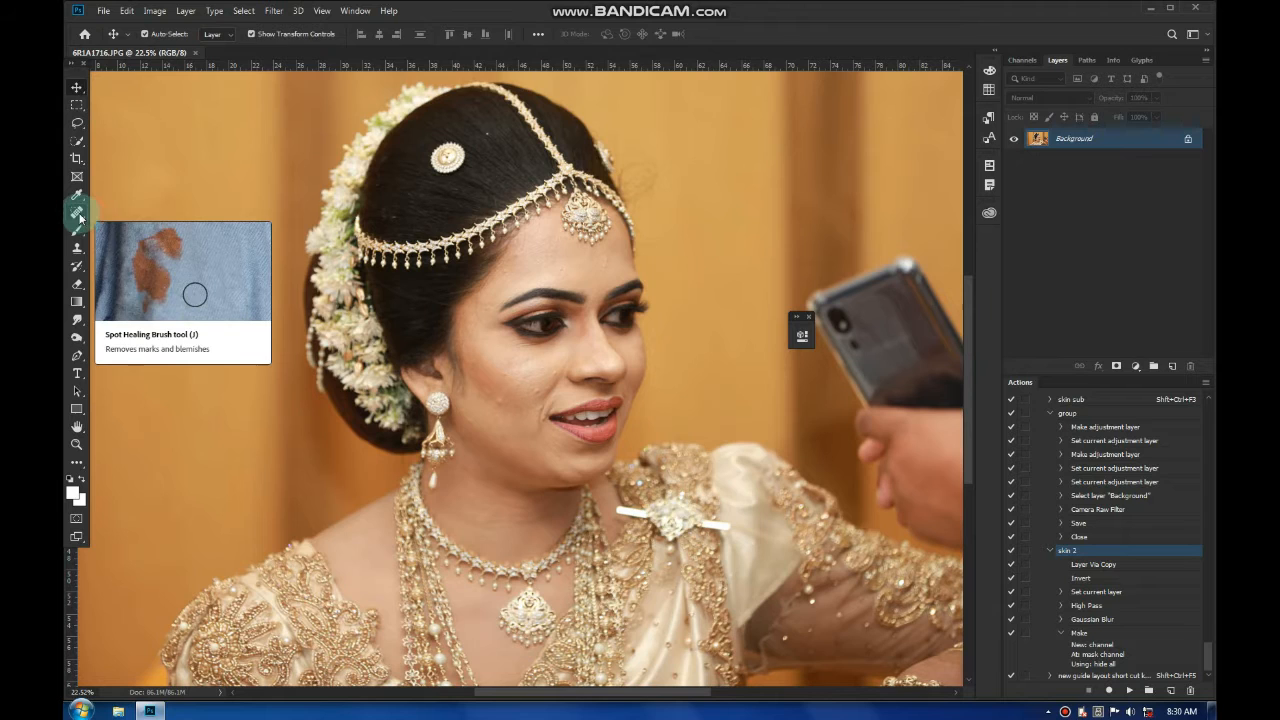
left_click(78, 213)
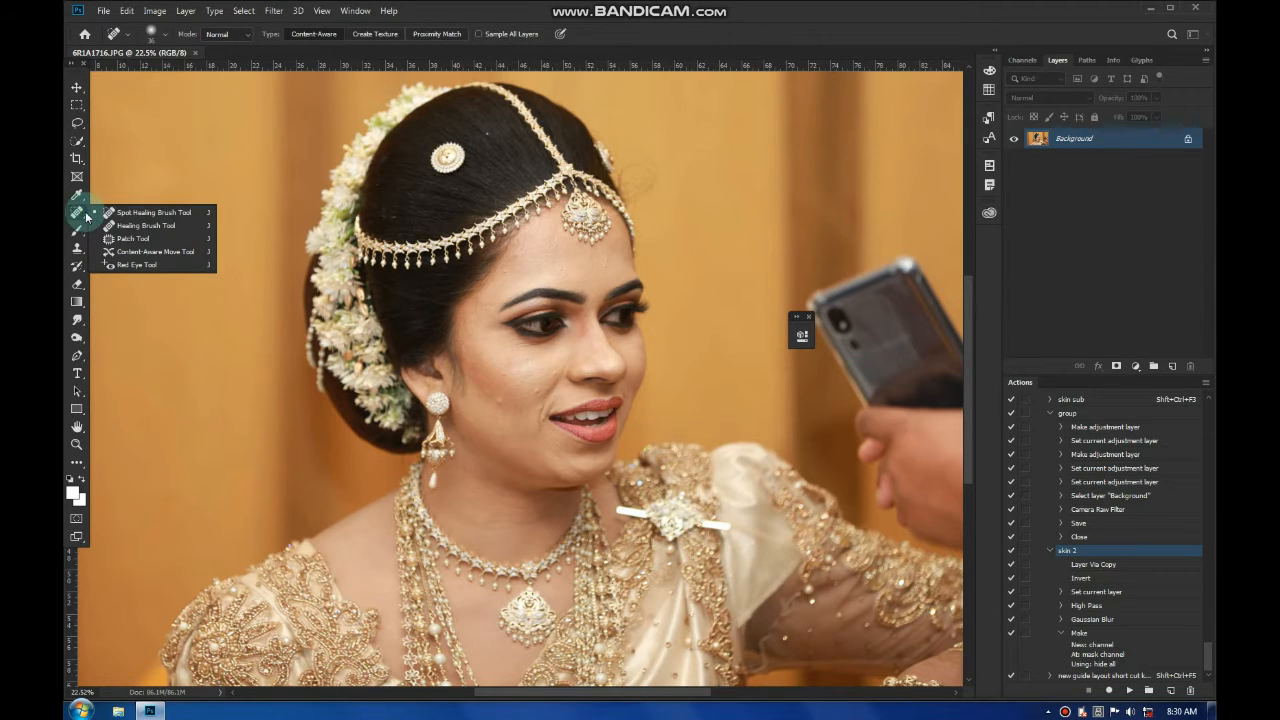
left_click(152, 214)
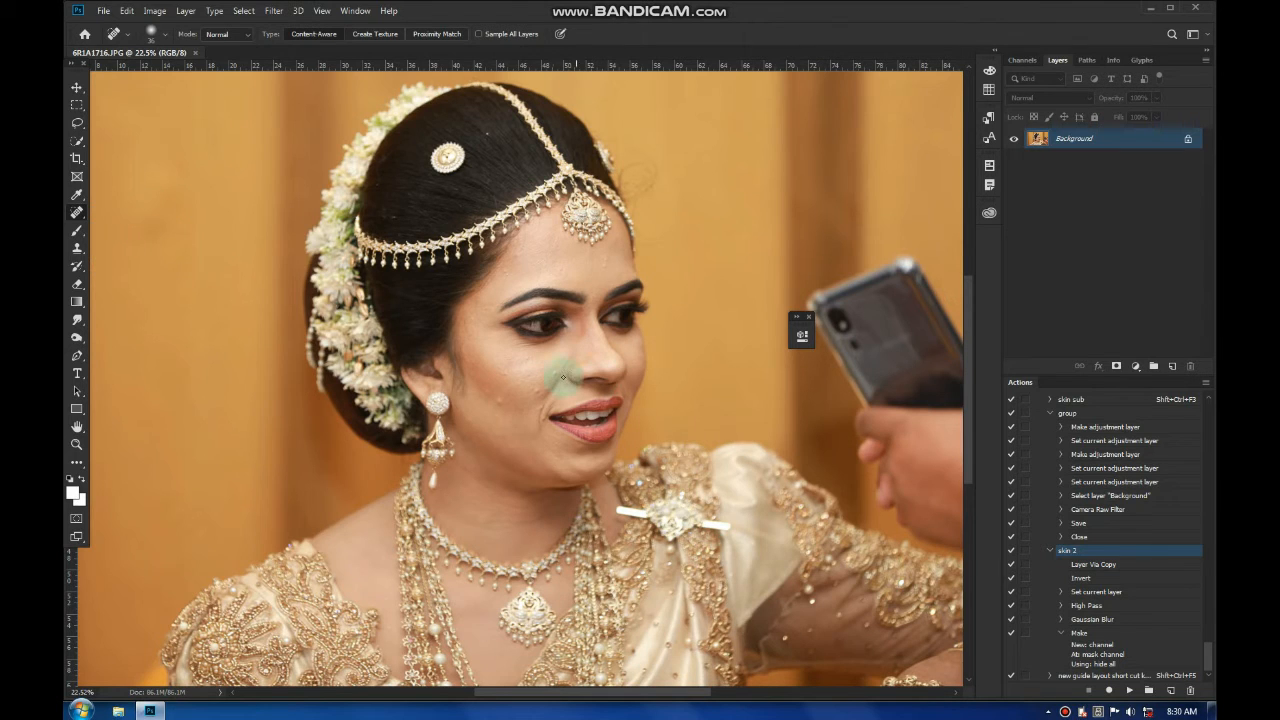
scroll(506, 426, "up", 3)
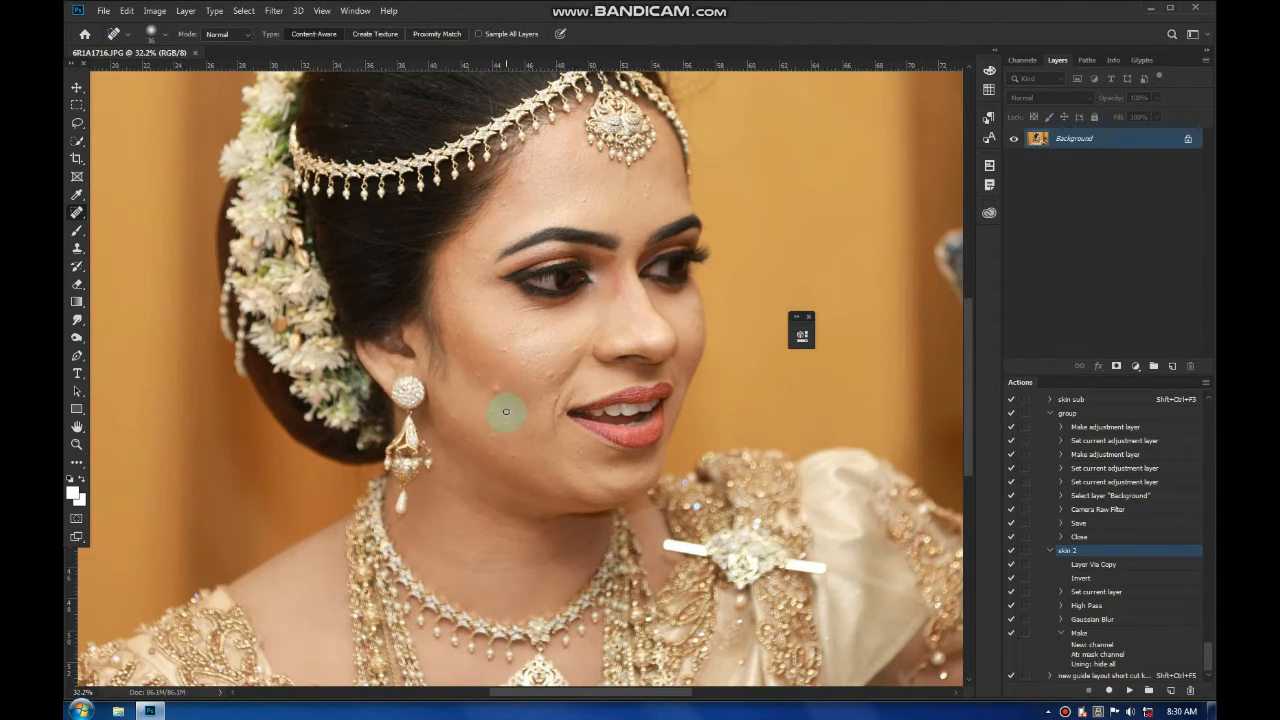
scroll(506, 412, "down", 3)
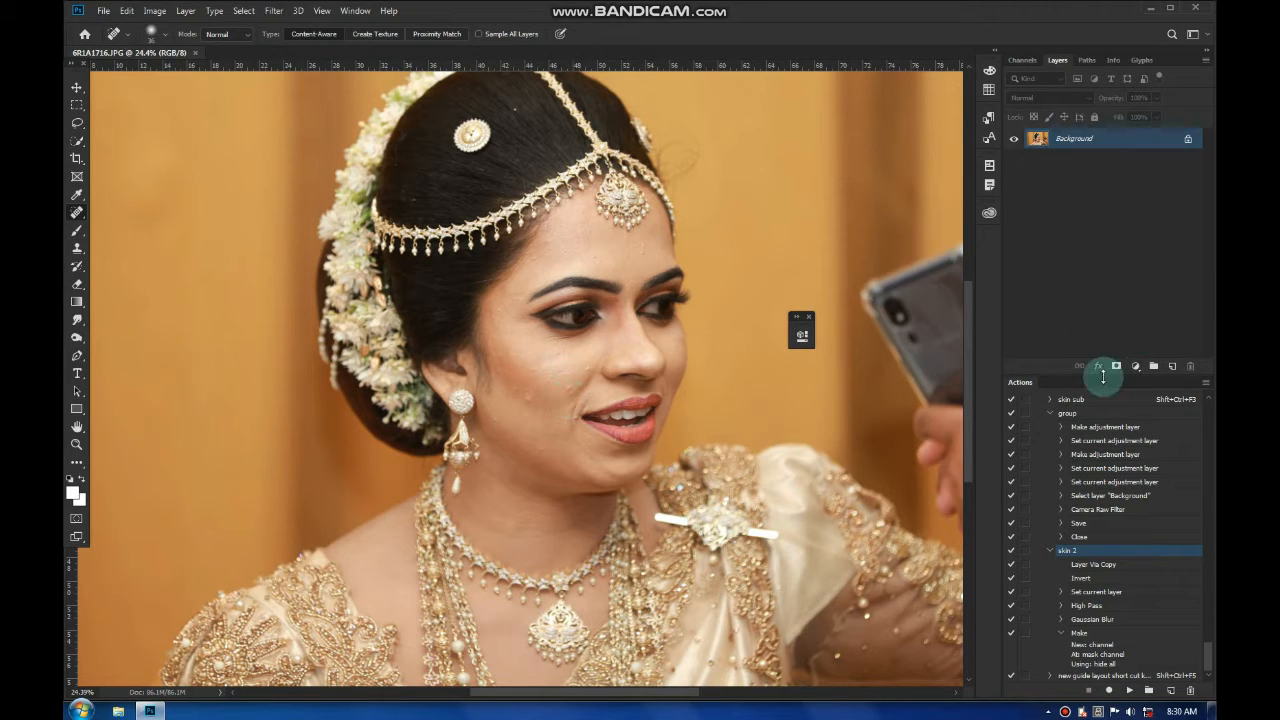
key("ctrl+j")
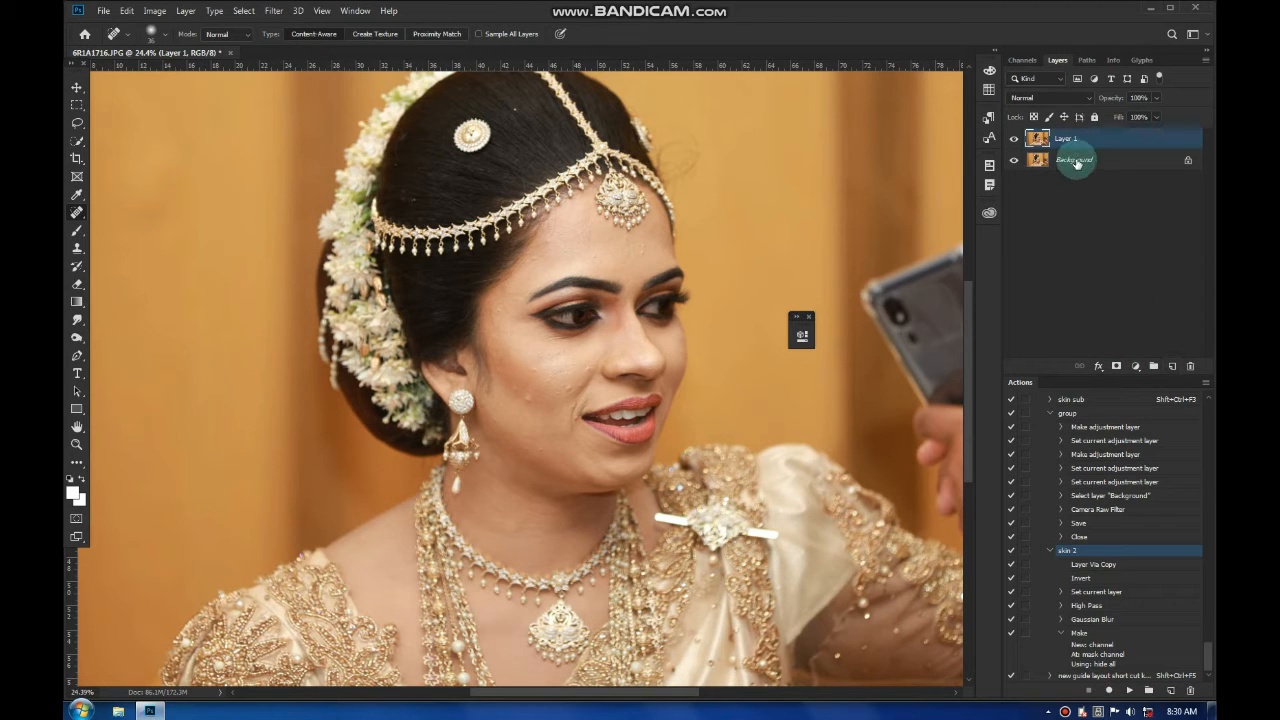
left_click_drag(1077, 163, 1173, 367)
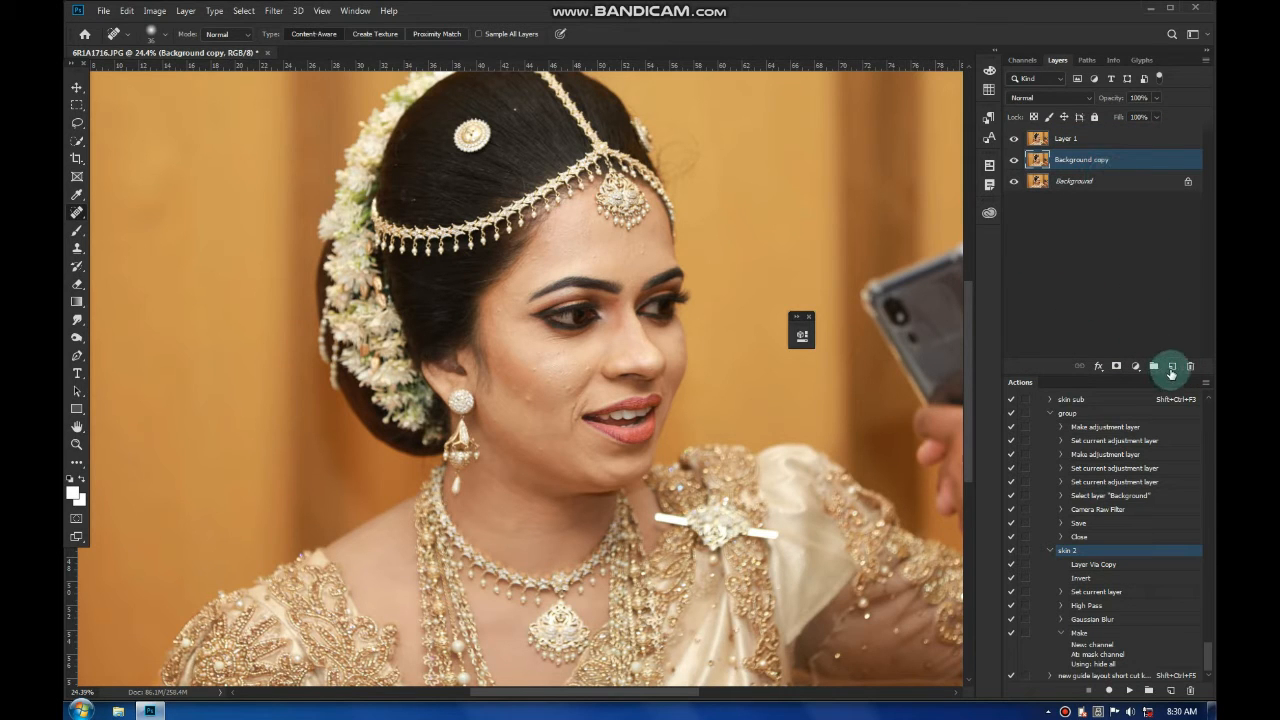
left_click(1050, 140)
left_click(1062, 162)
key("Delete")
Heal the blemishes on the bride's upper cheek on Layer 1 with the Spot Healing Brush
left_click(1072, 140)
left_click_drag(612, 316, 522, 310)
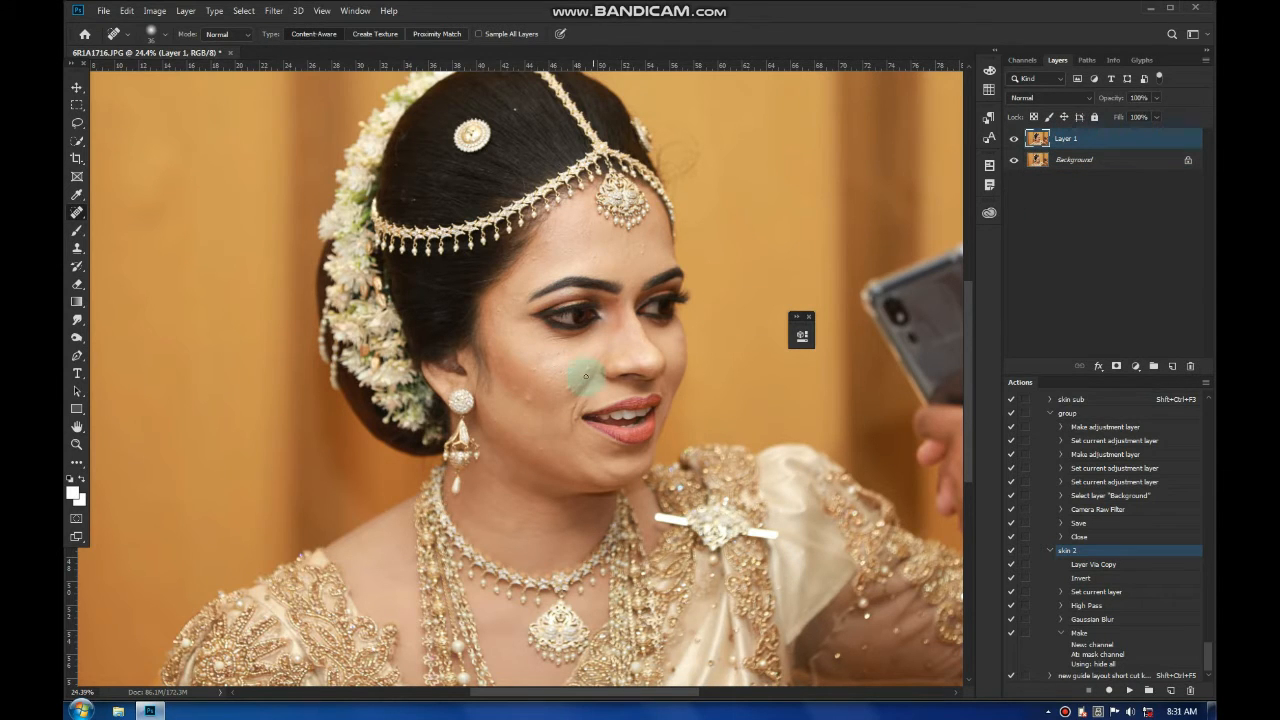
scroll(560, 377, "up", 3)
scroll(535, 425, "down", 2)
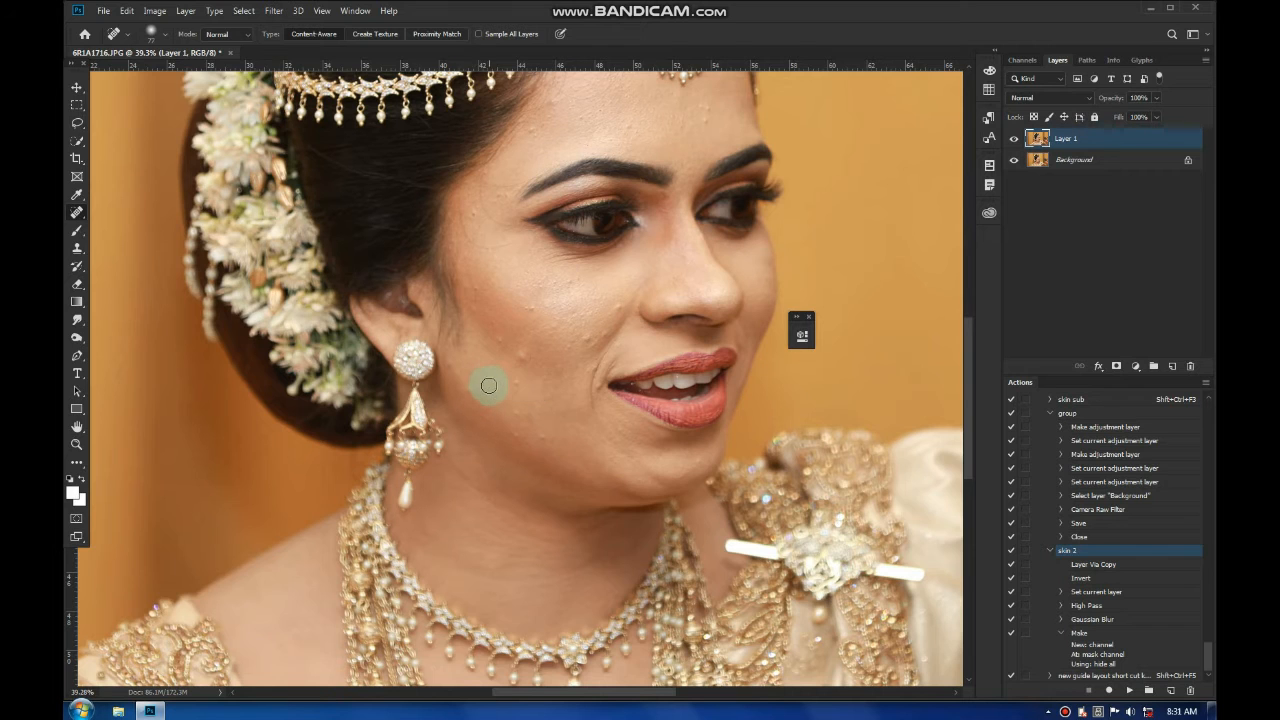
scroll(489, 380, "up", 3)
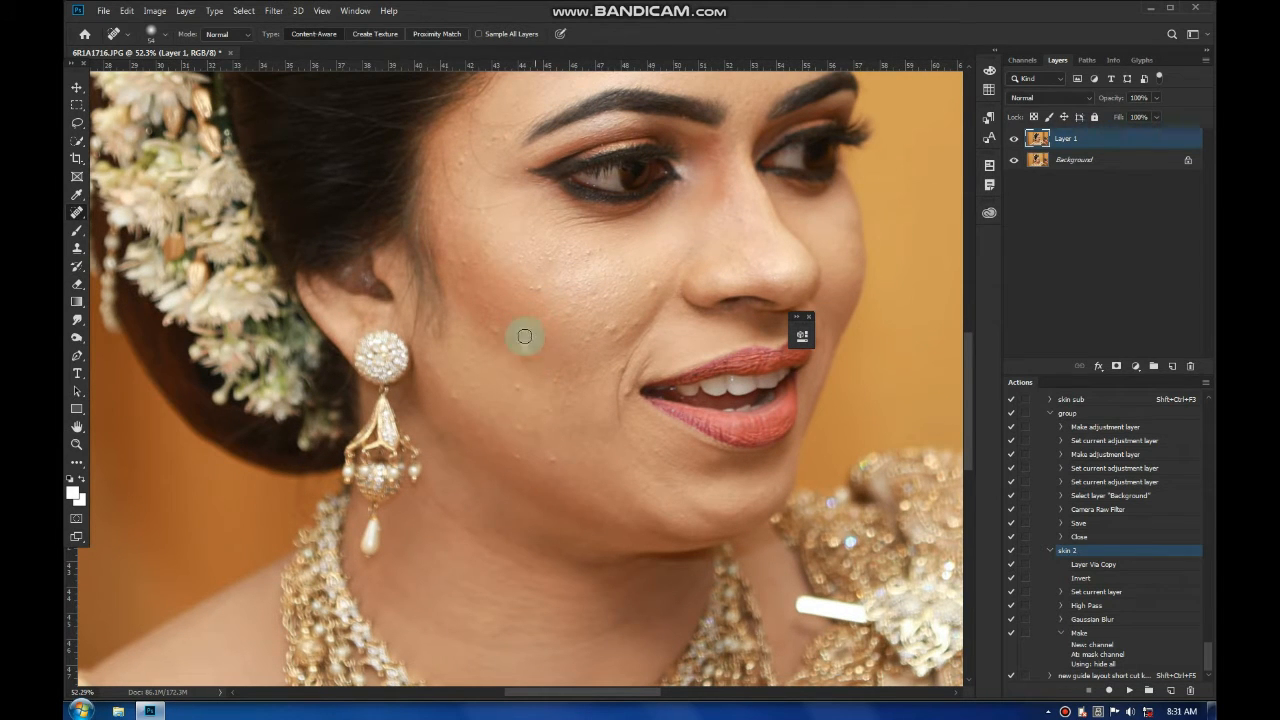
left_click_drag(511, 328, 533, 358)
mouse_move(532, 286)
left_mouse_down()
mouse_move(502, 325)
mouse_move(483, 283)
mouse_move(474, 305)
mouse_move(448, 249)
mouse_move(471, 298)
left_mouse_up()
left_click(543, 306)
left_click(490, 325)
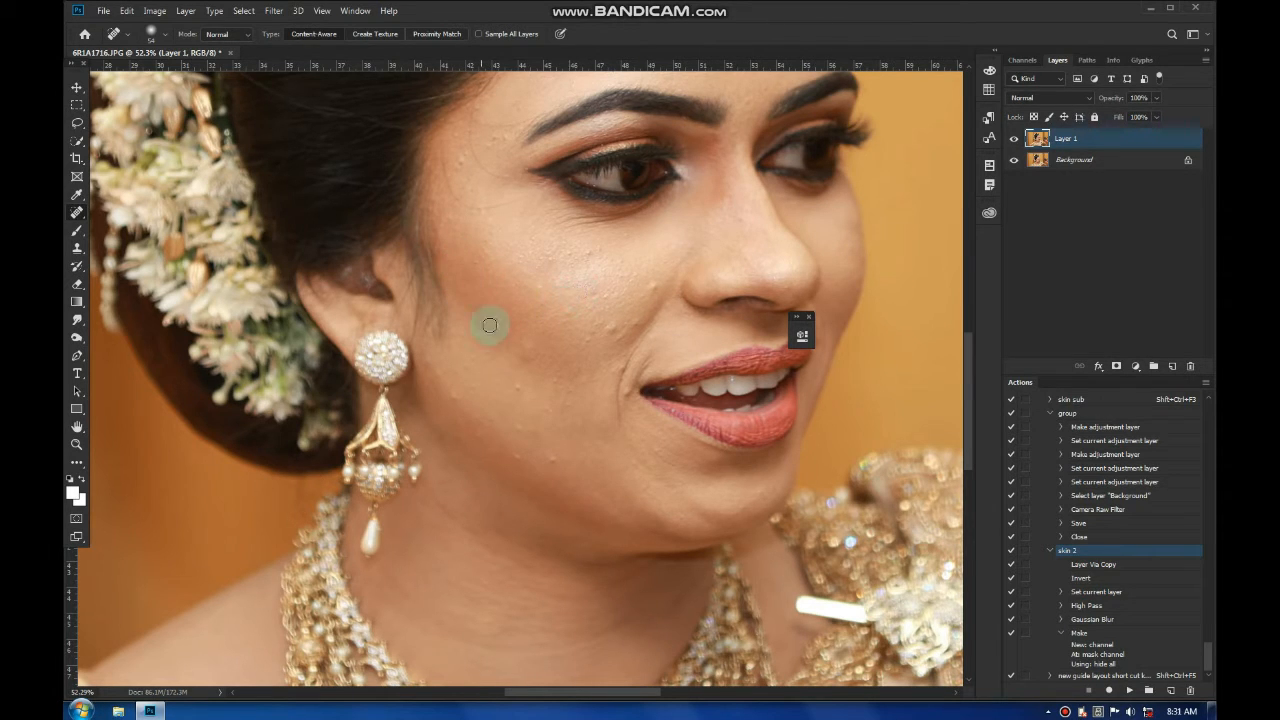
Heal the spots along the lower cheek and jaw and between the nose and mouth
left_click_drag(520, 420, 549, 465)
left_click_drag(468, 429, 496, 451)
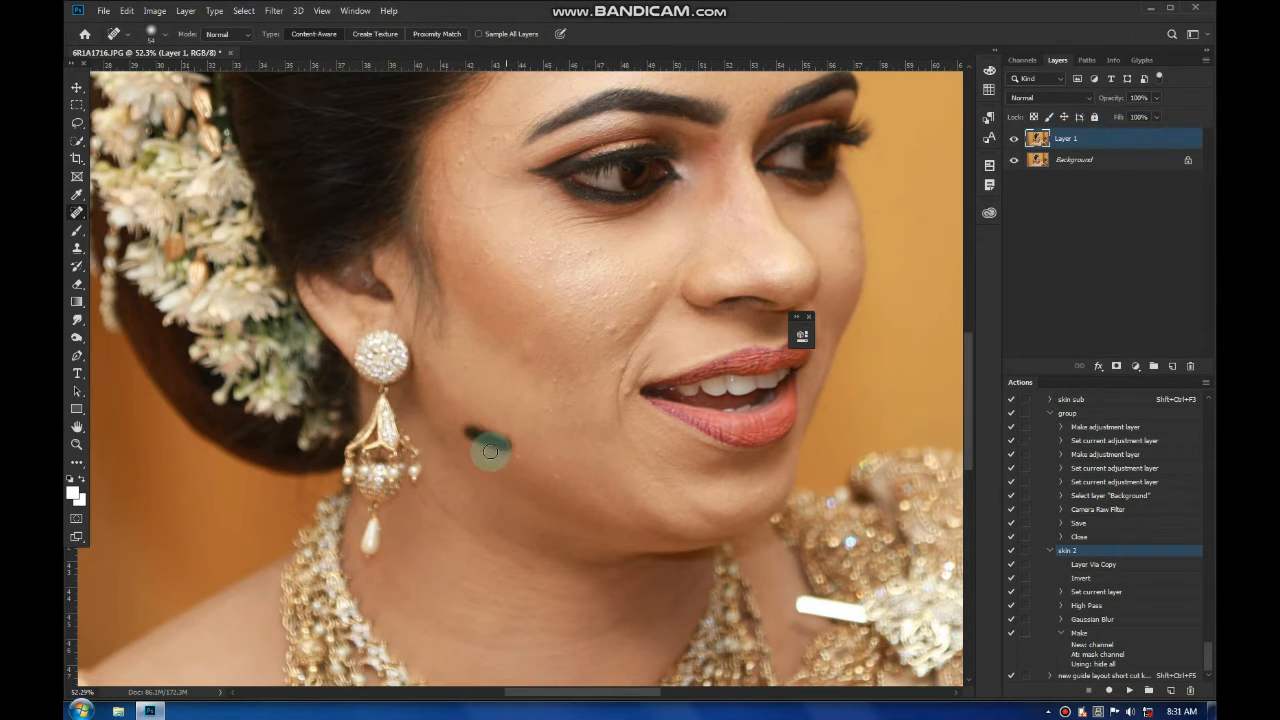
left_click_drag(661, 277, 617, 333)
left_click(611, 341)
mouse_move(563, 389)
left_mouse_down()
mouse_move(582, 375)
mouse_move(583, 408)
mouse_move(549, 386)
left_mouse_up()
left_click(527, 309)
Heal the remaining spots on the side of the face, the cheek and the temple
mouse_move(419, 216)
left_mouse_down()
mouse_move(447, 236)
mouse_move(400, 215)
left_mouse_up()
scroll(449, 180, "up", 3)
left_click_drag(457, 490, 478, 481)
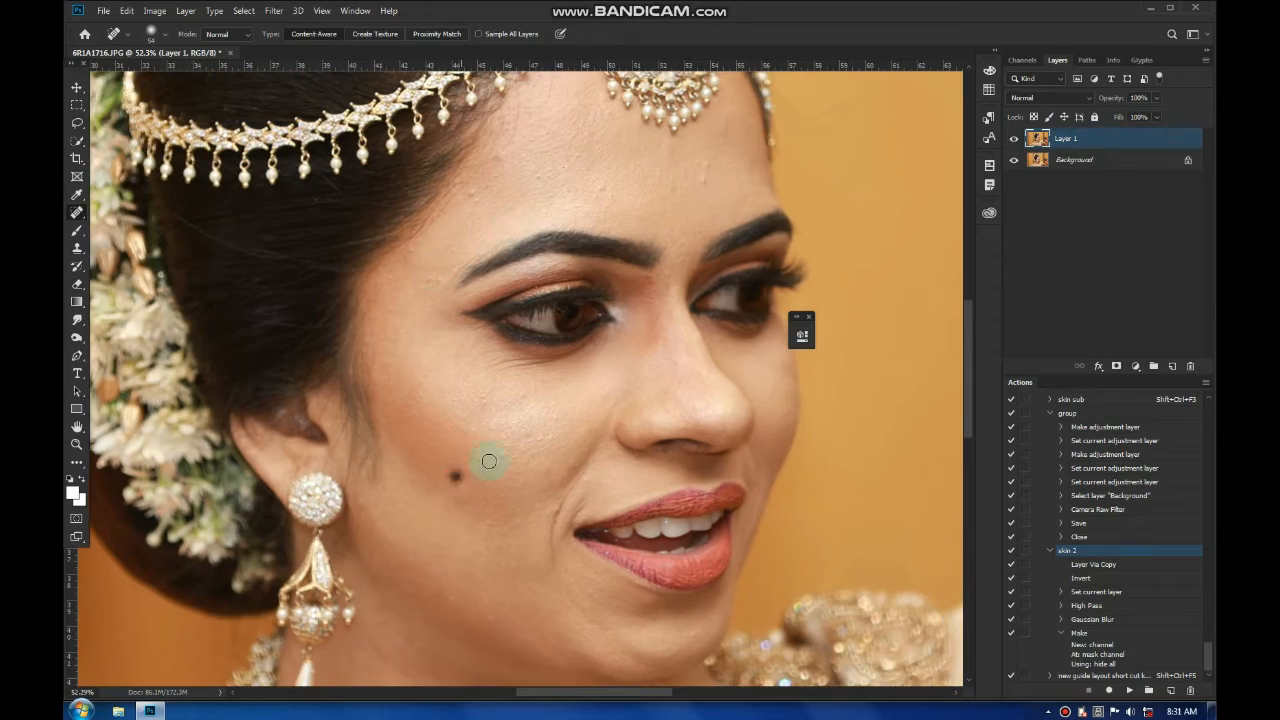
scroll(471, 220, "up", 2)
left_click_drag(471, 220, 445, 264)
left_click_drag(445, 264, 443, 268)
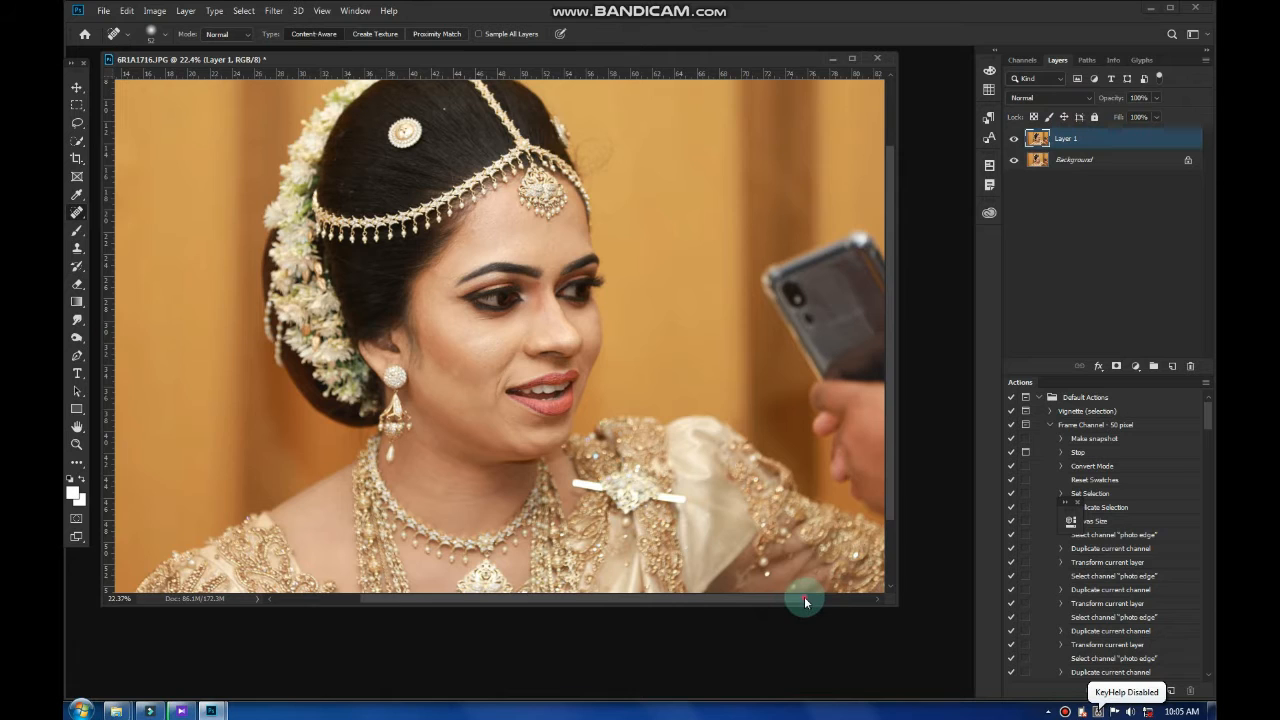
Make two copies of the retouched Layer 1
left_click_drag(806, 600, 845, 600)
scroll(806, 597, "down", 3)
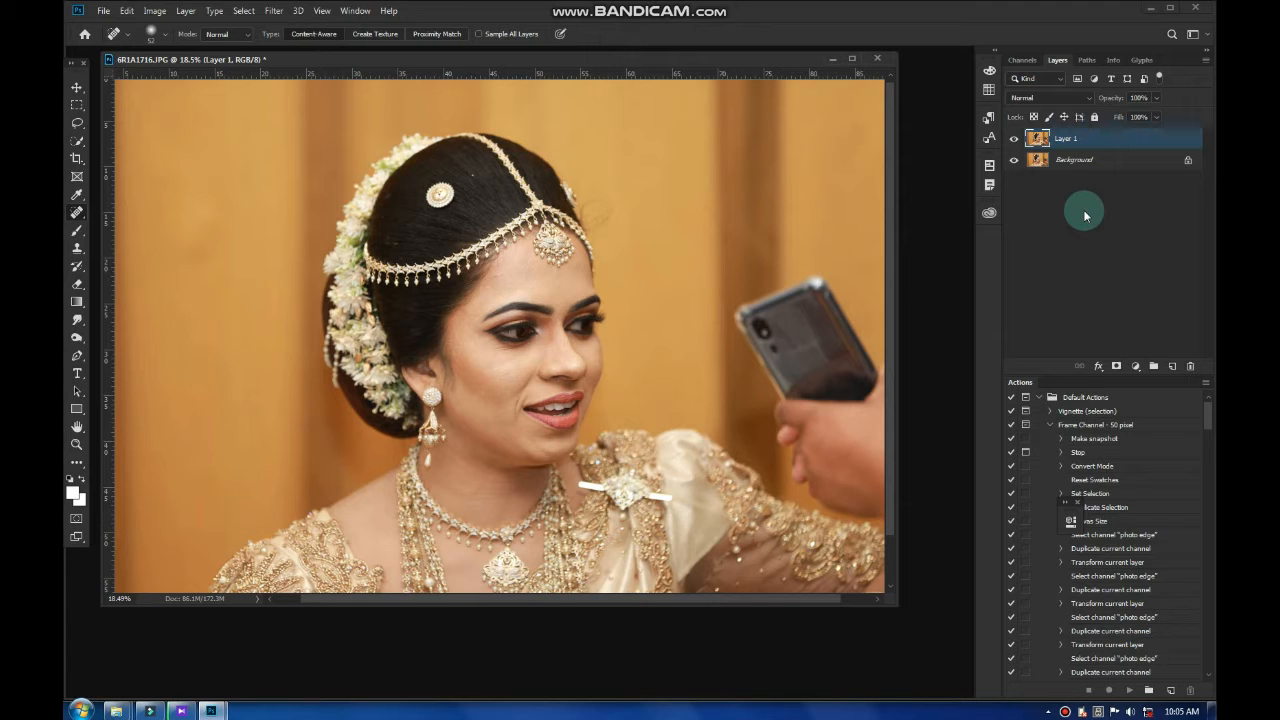
key("ctrl+j")
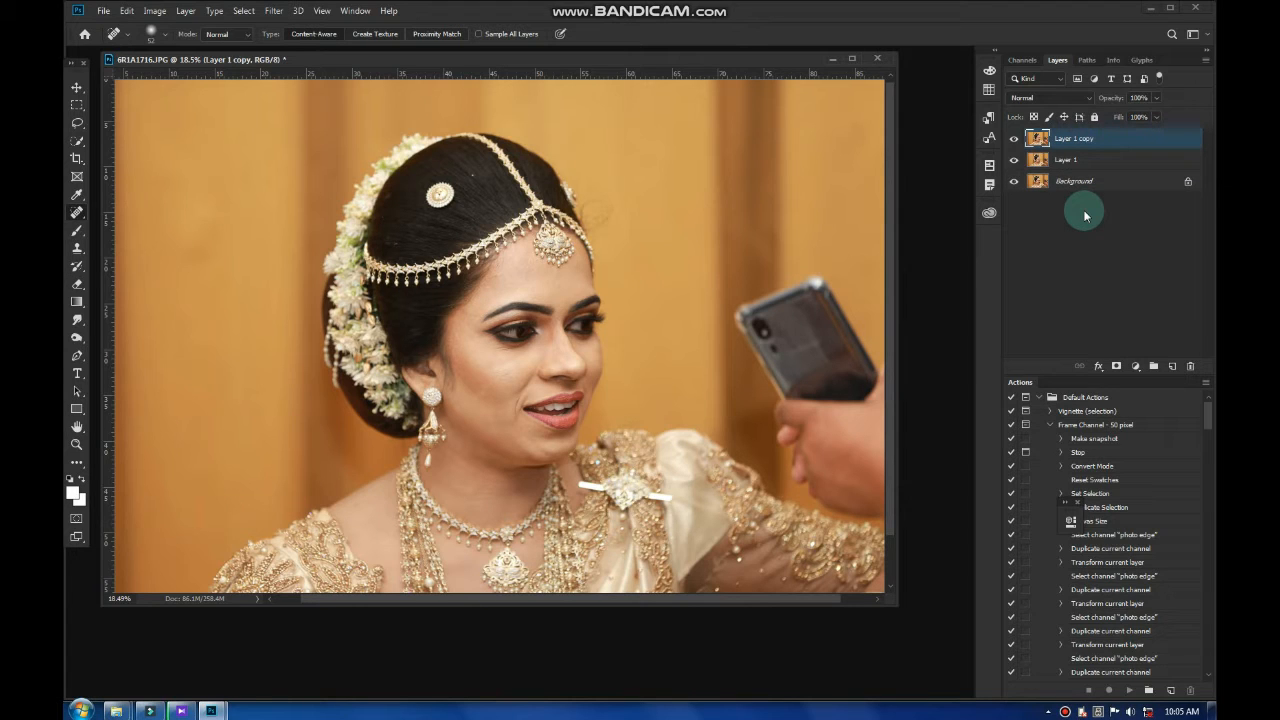
key("ctrl+j")
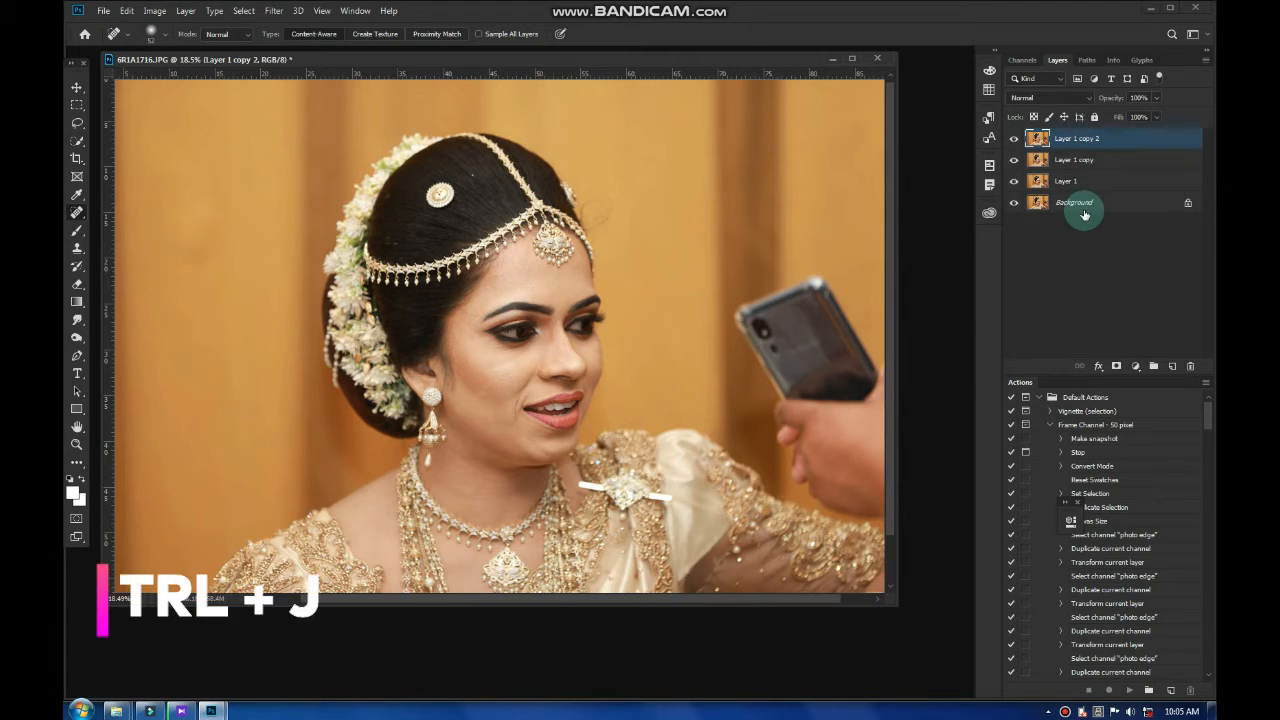
Rename the uppermost layer copy as 1 and the copy beneath it as 2
double_click(1091, 143)
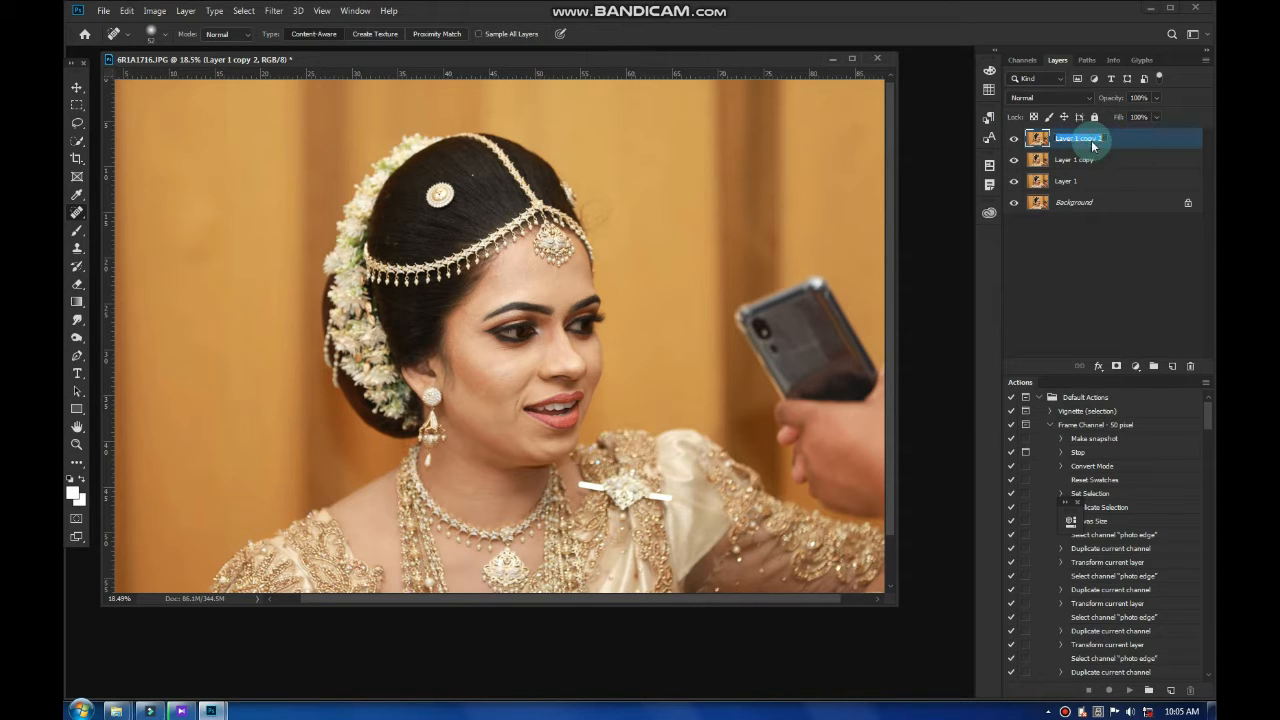
type("1")
key("Return")
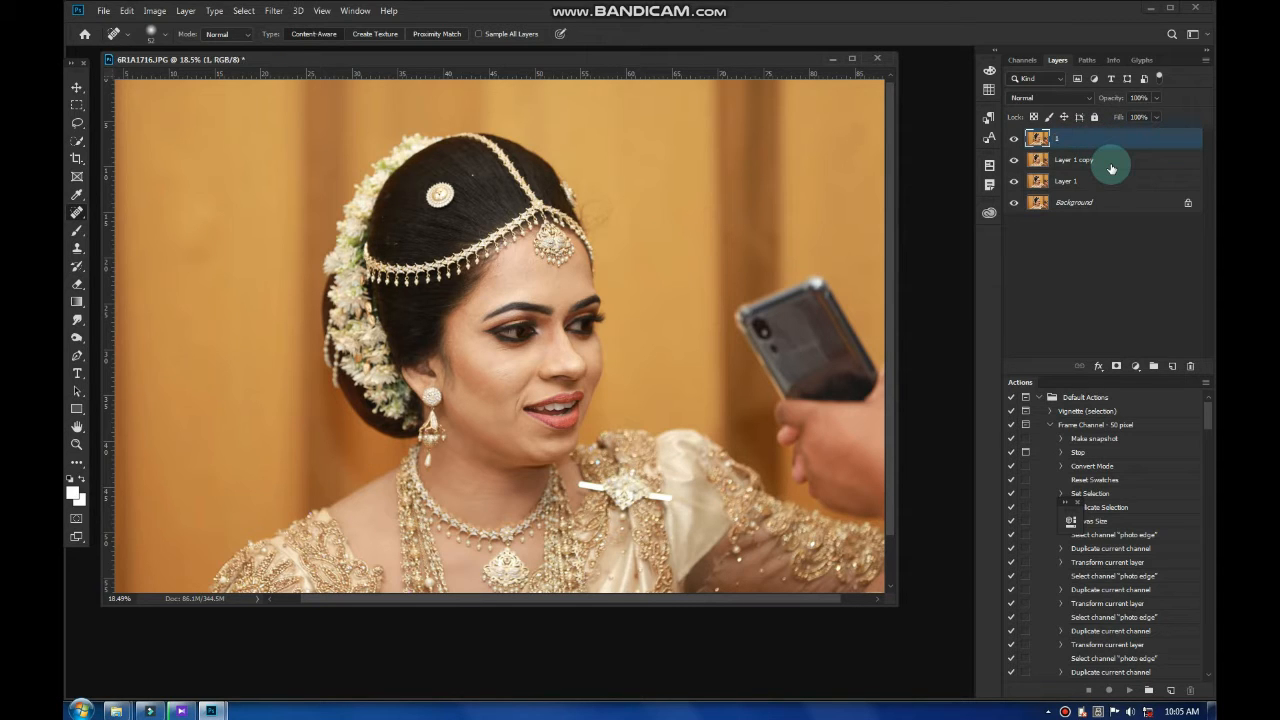
double_click(1077, 159)
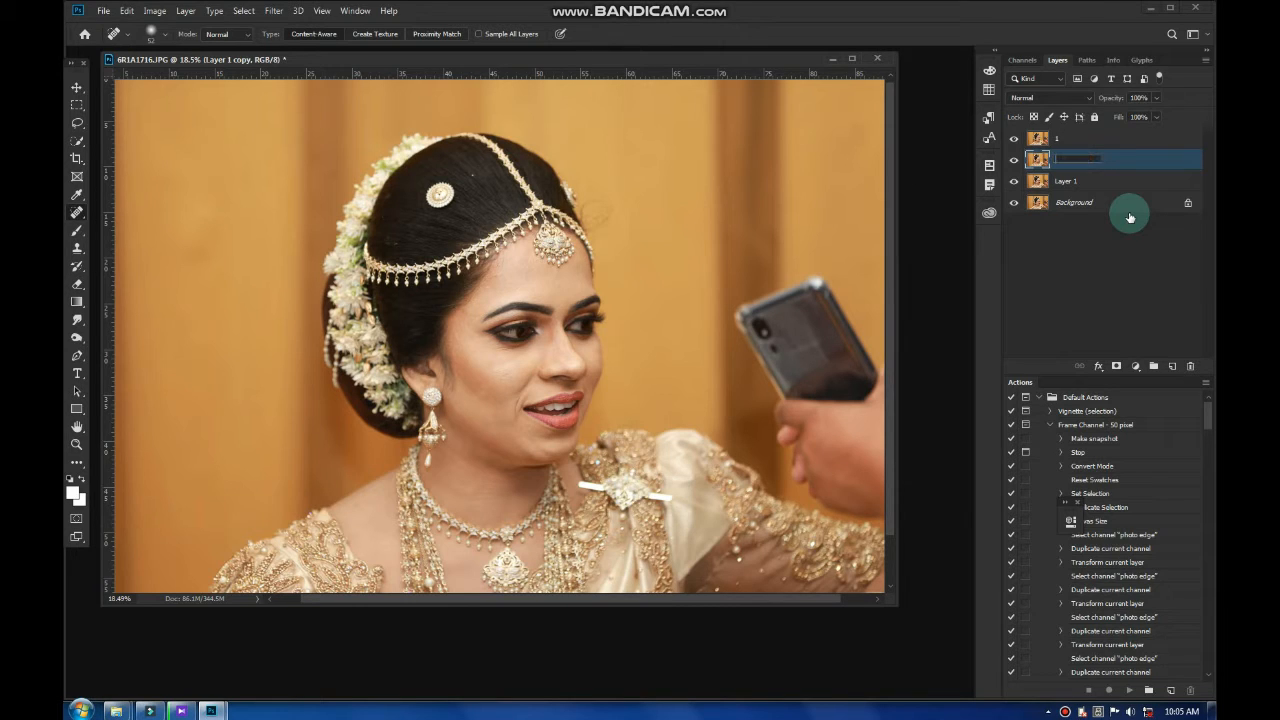
left_click(1107, 260)
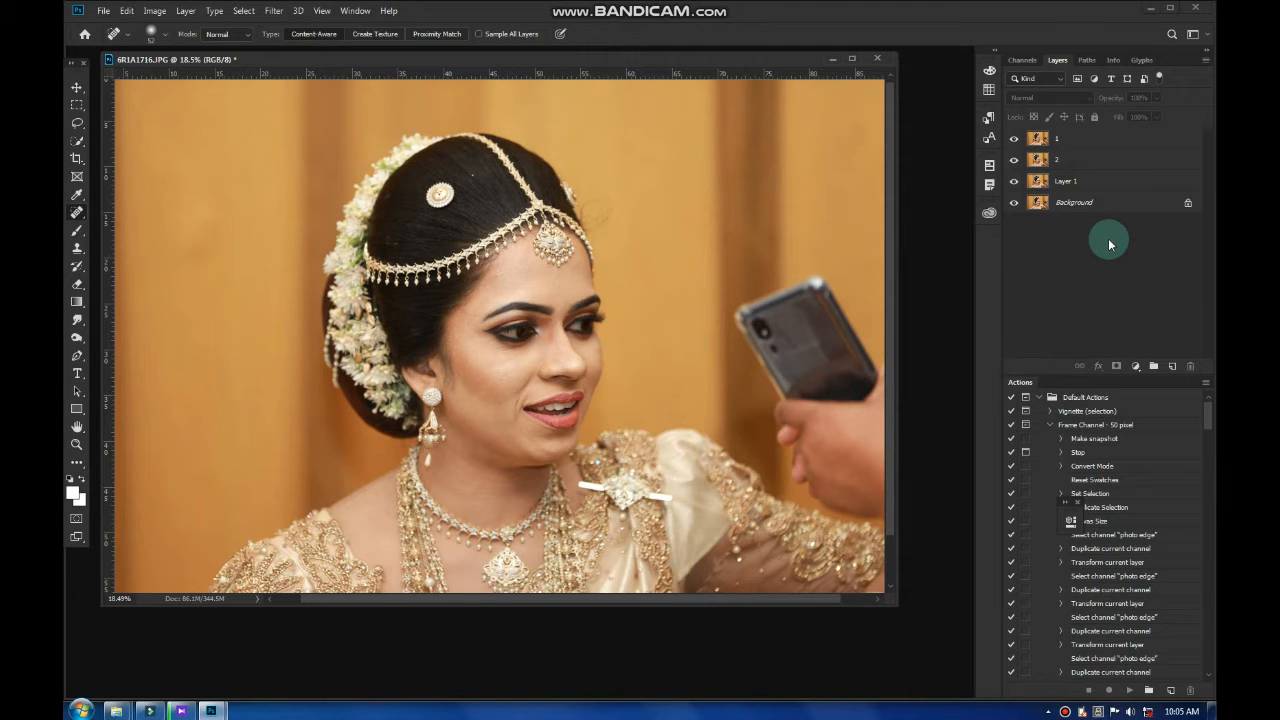
Hide layer 1 and make layer 2 the active layer
left_click(1014, 140)
left_click(1047, 163)
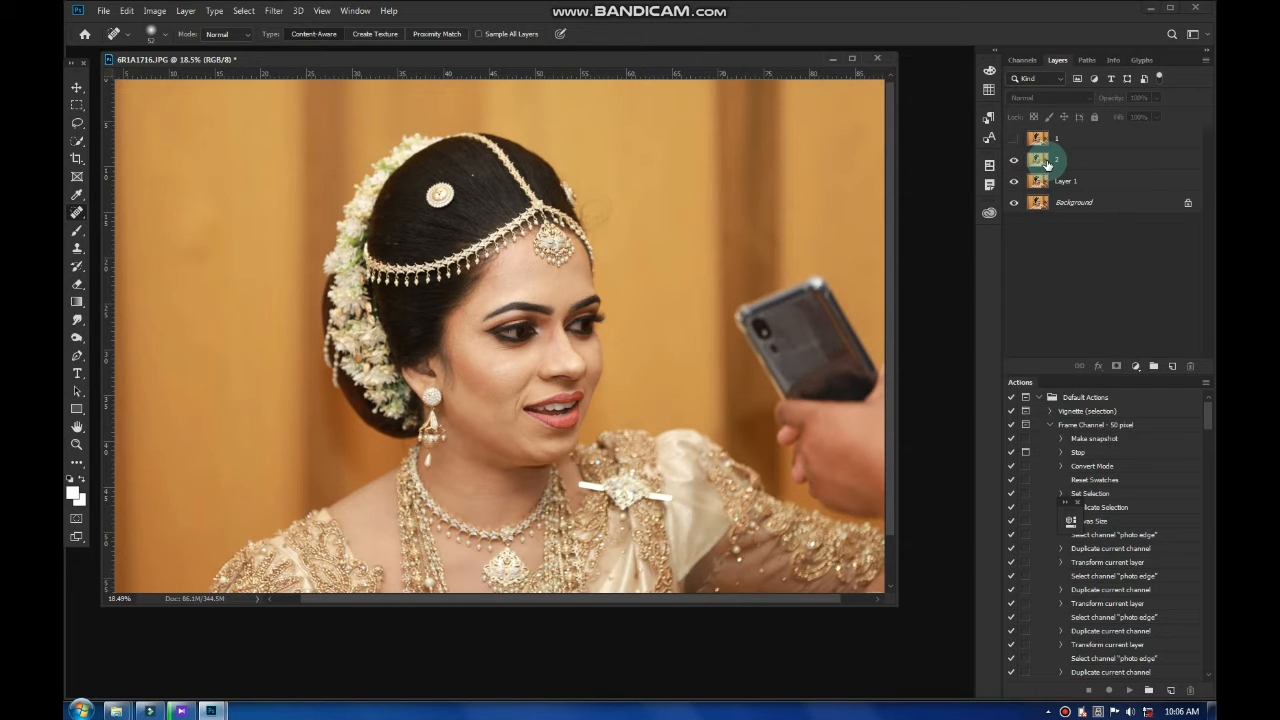
left_click(1047, 163)
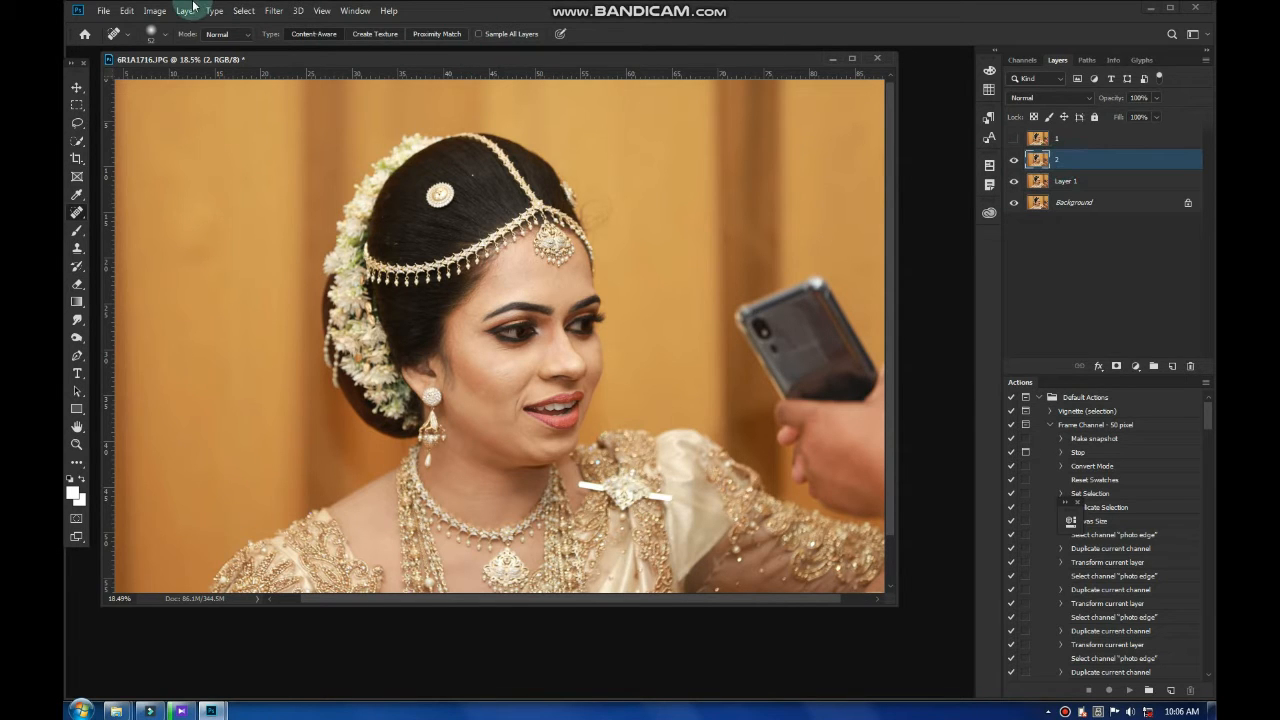
Apply a Surface Blur to layer 2 with a radius of 18 pixels and a threshold of 25 levels
left_click(277, 12)
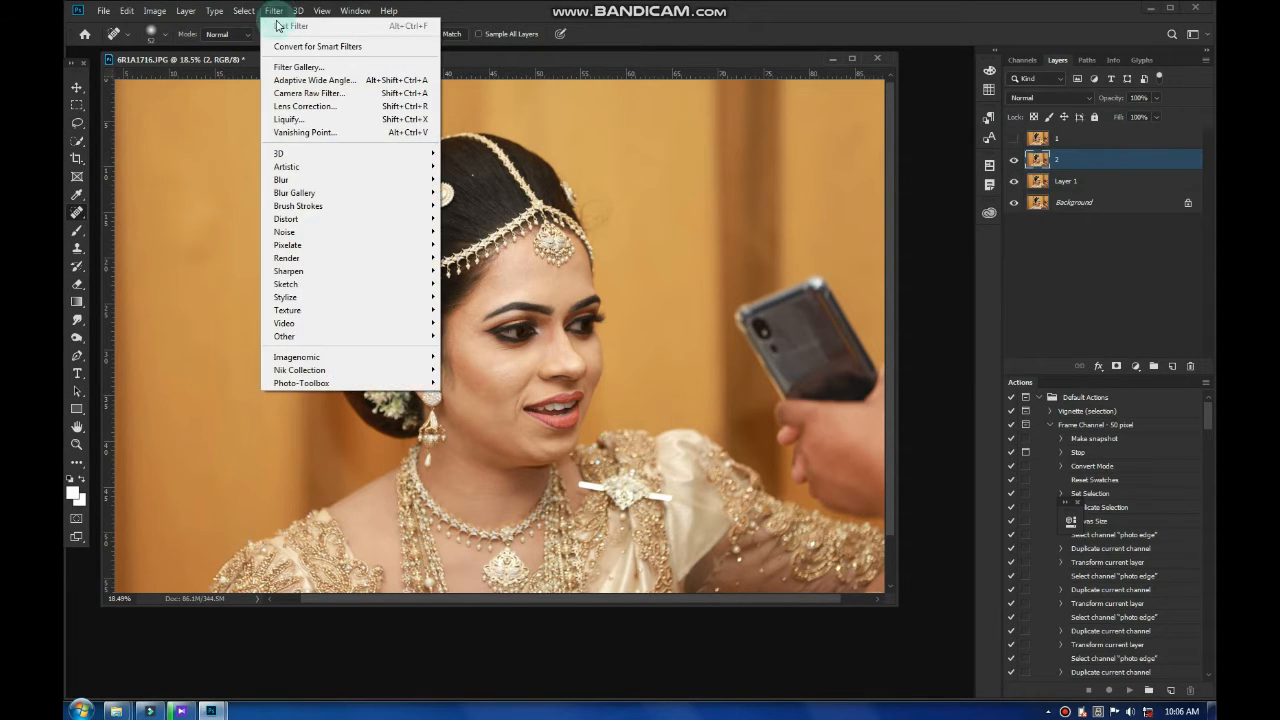
mouse_move(290, 180)
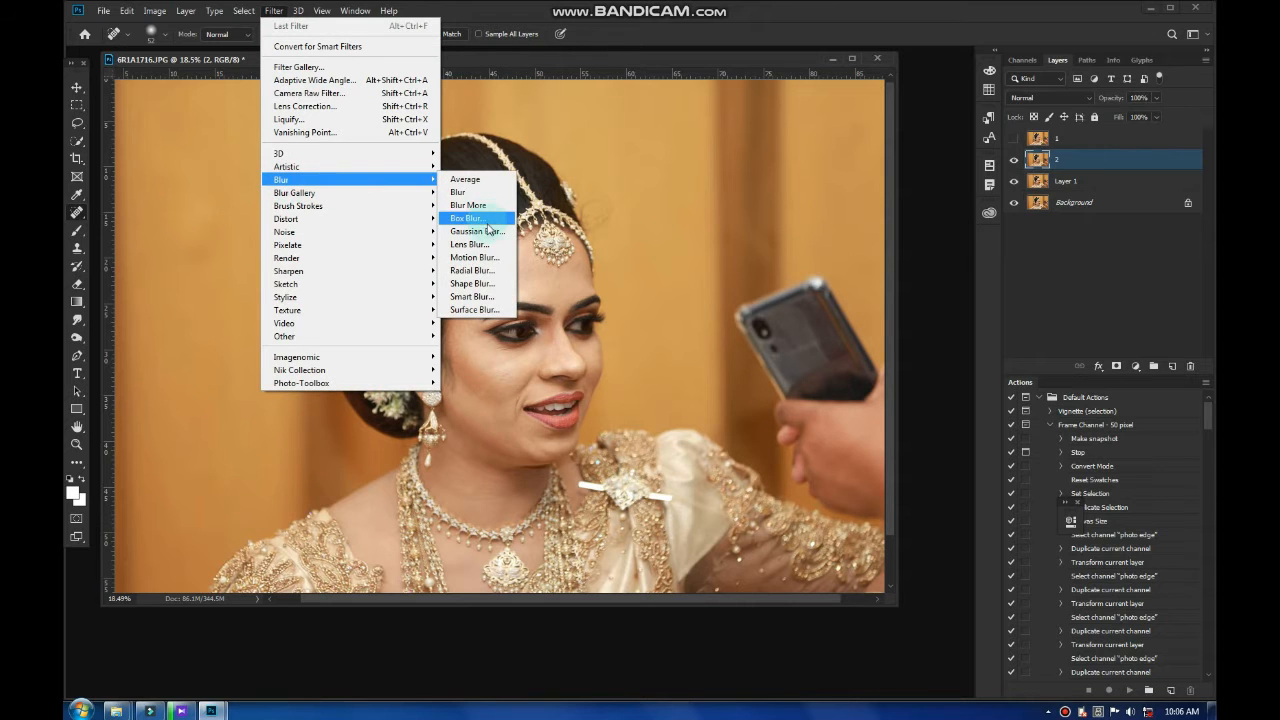
left_click(490, 310)
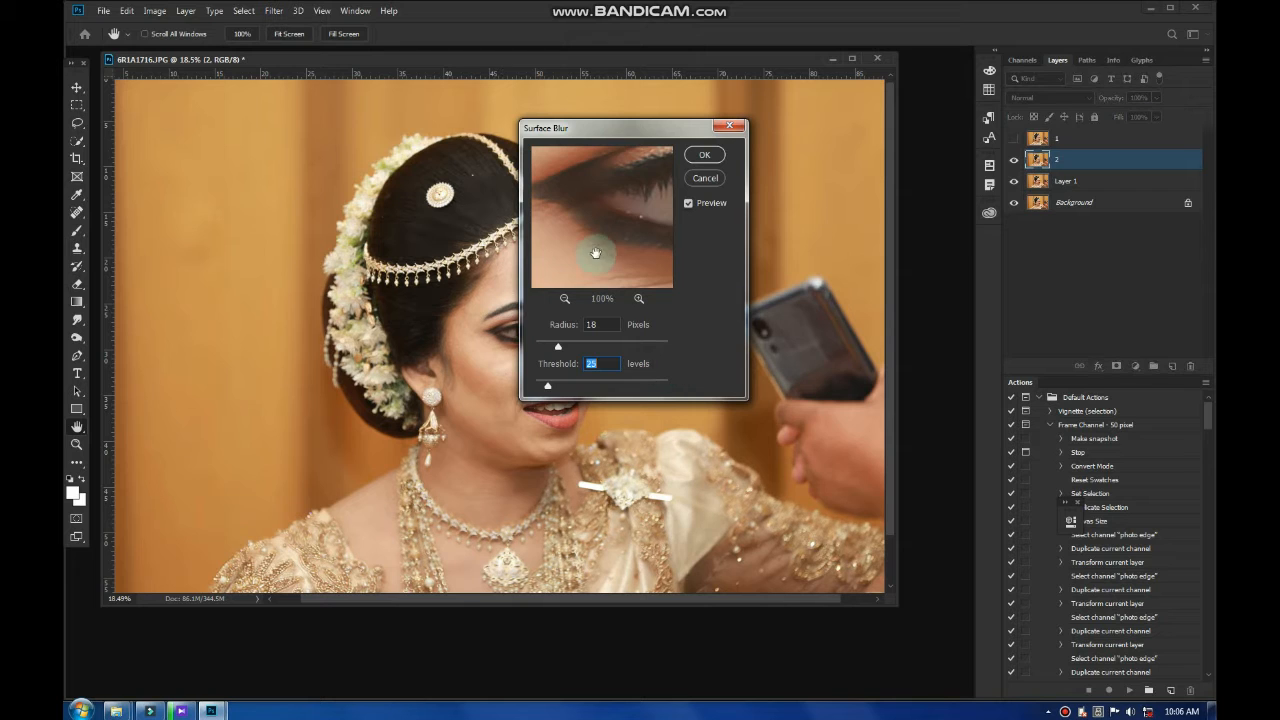
left_click(565, 302)
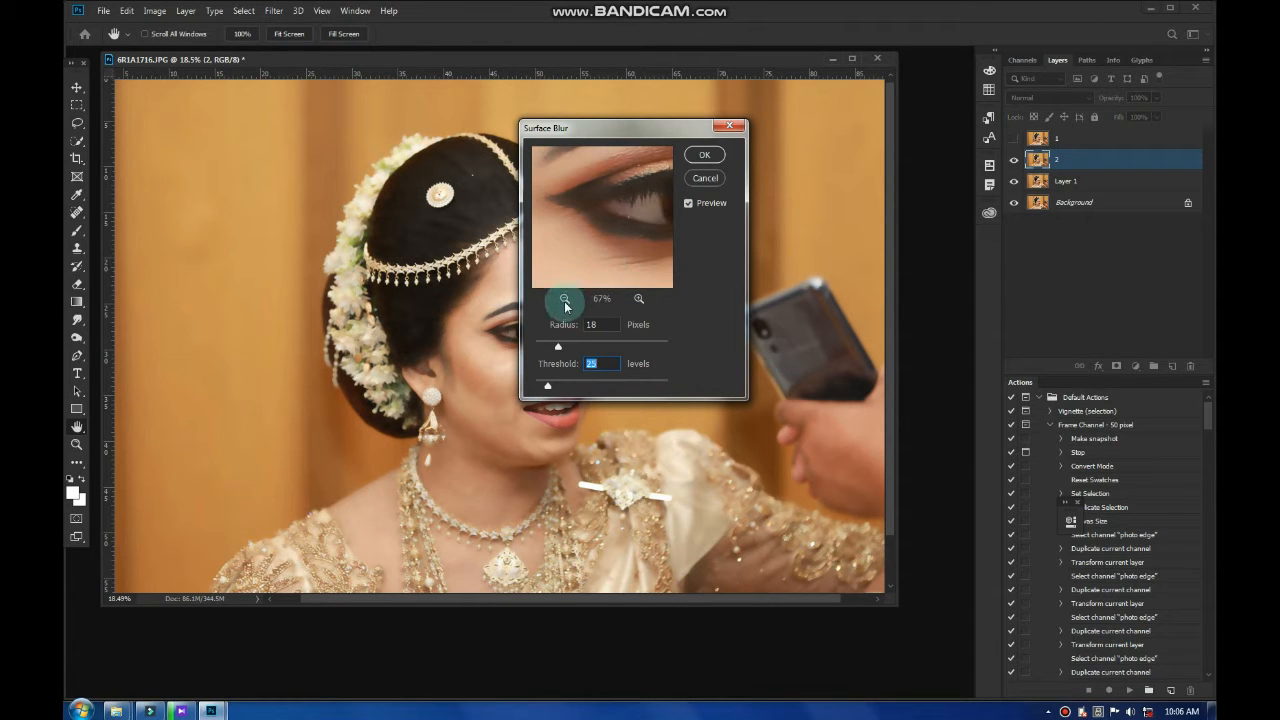
left_click(565, 302)
left_click_drag(640, 274, 608, 257)
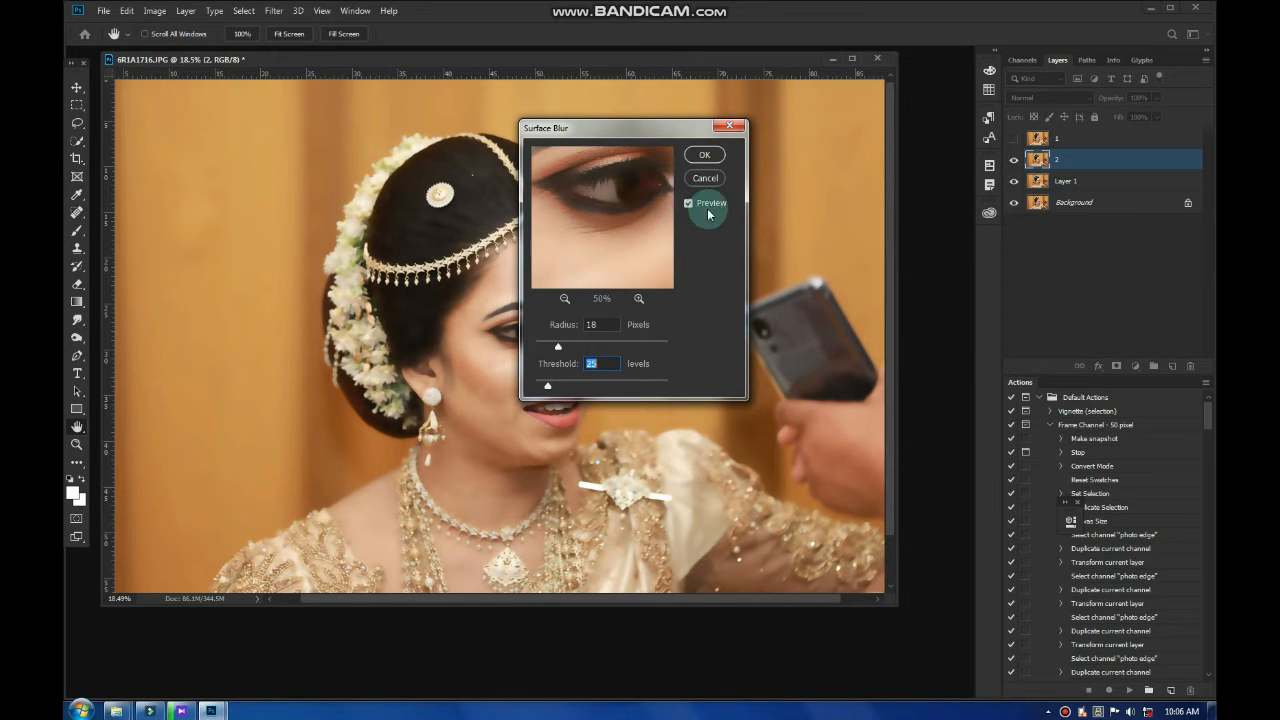
left_click_drag(617, 261, 600, 223)
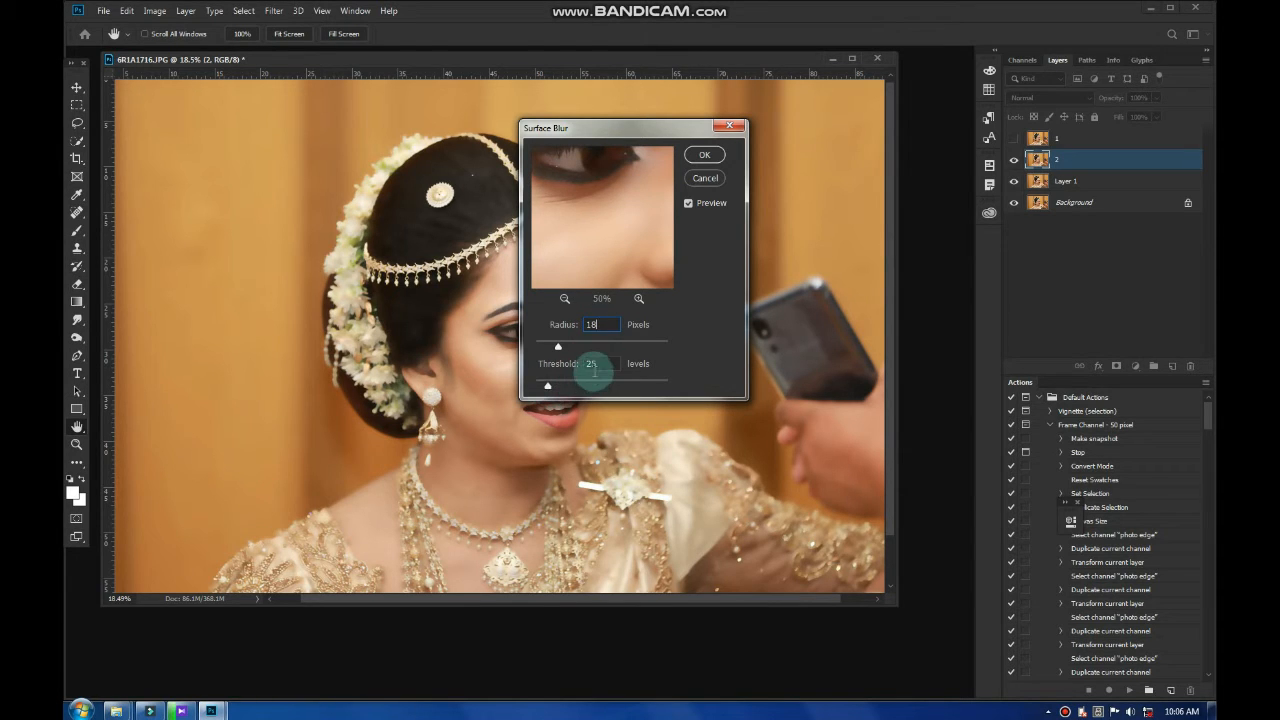
double_click(599, 364)
left_click(704, 155)
key("j")
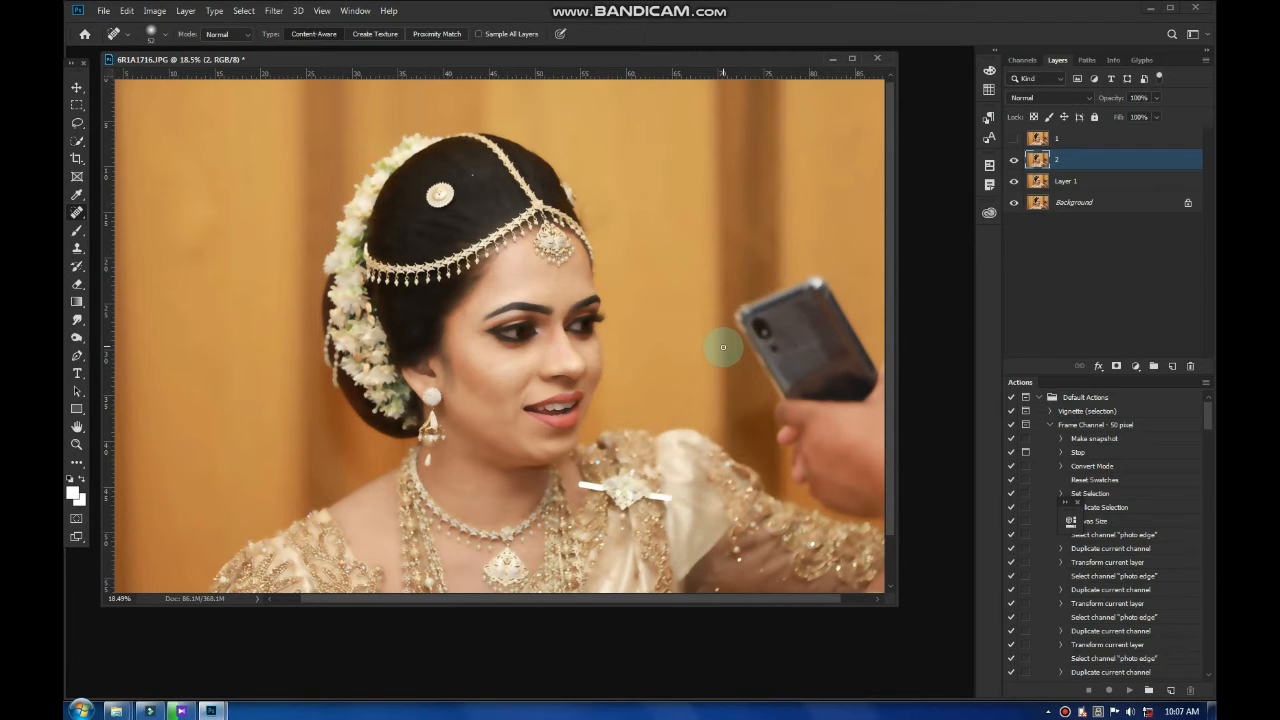
Show layer 1 again and make it the active layer
scroll(723, 347, "down", 3)
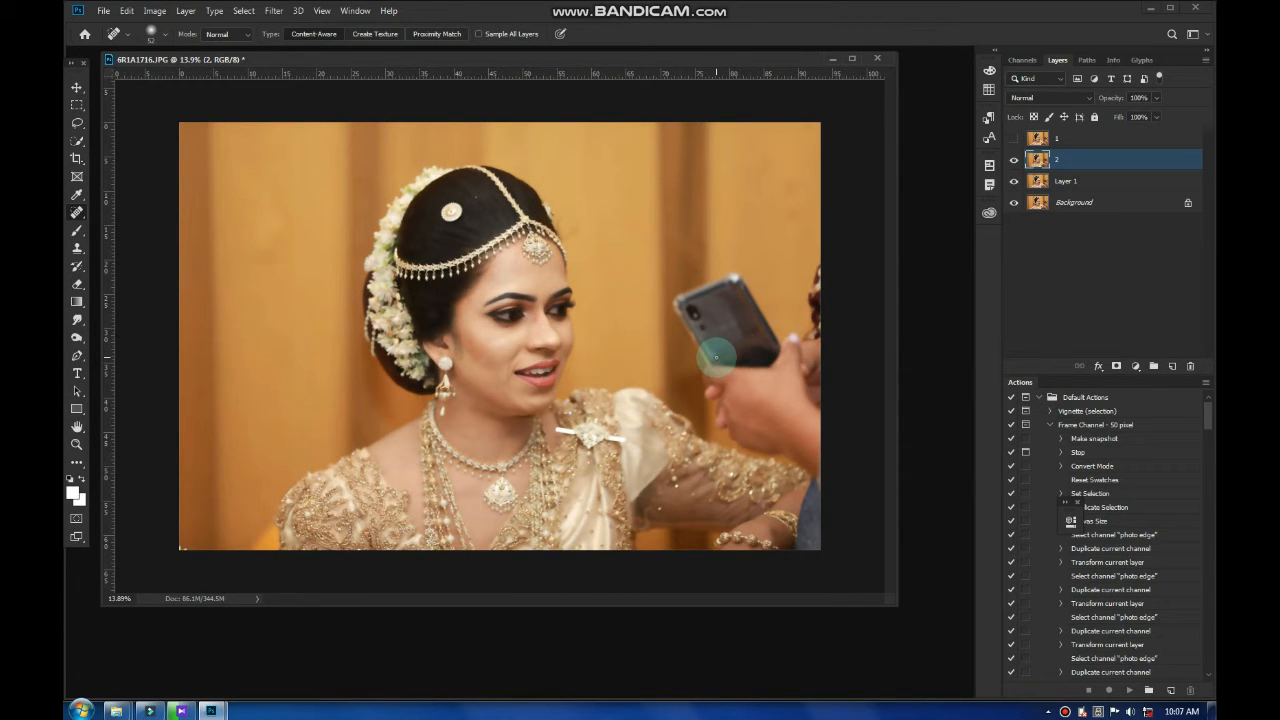
left_click(1015, 142)
left_click(1077, 142)
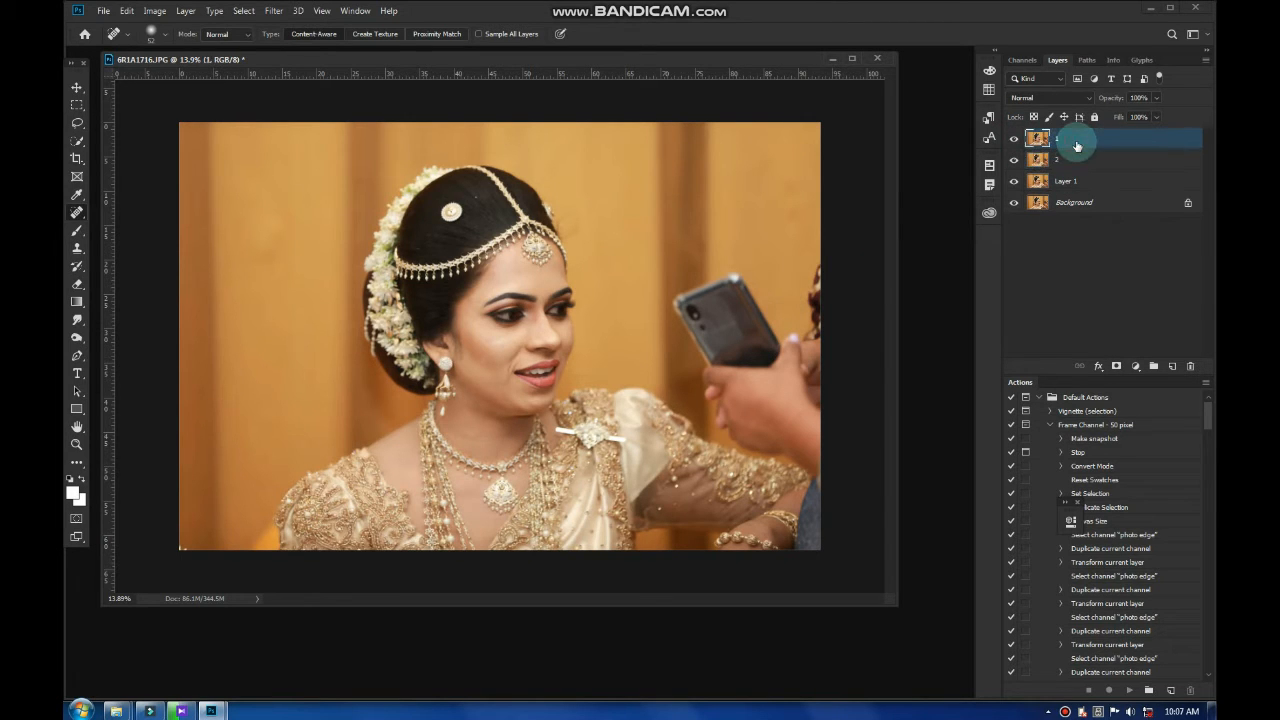
Run Apply Image on layer 1 with layer 2 as the source, Subtract blending, scale 2 and offset 128
left_click(154, 10)
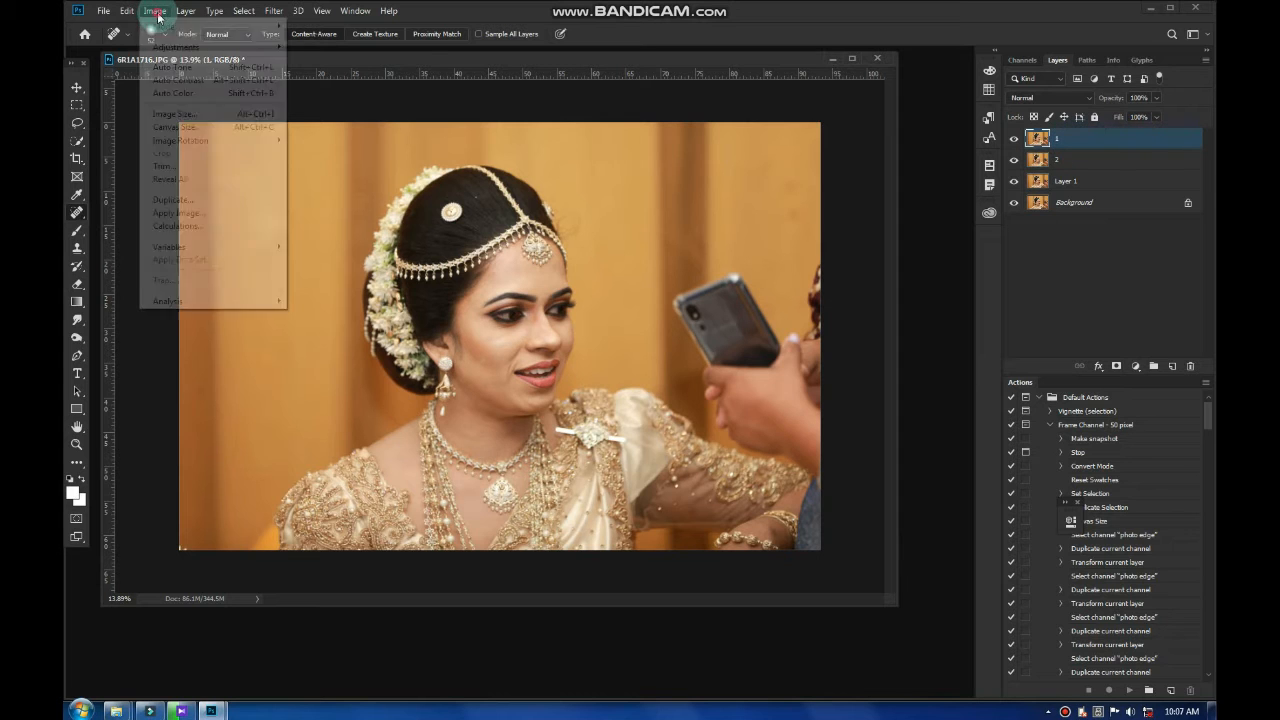
left_click(231, 214)
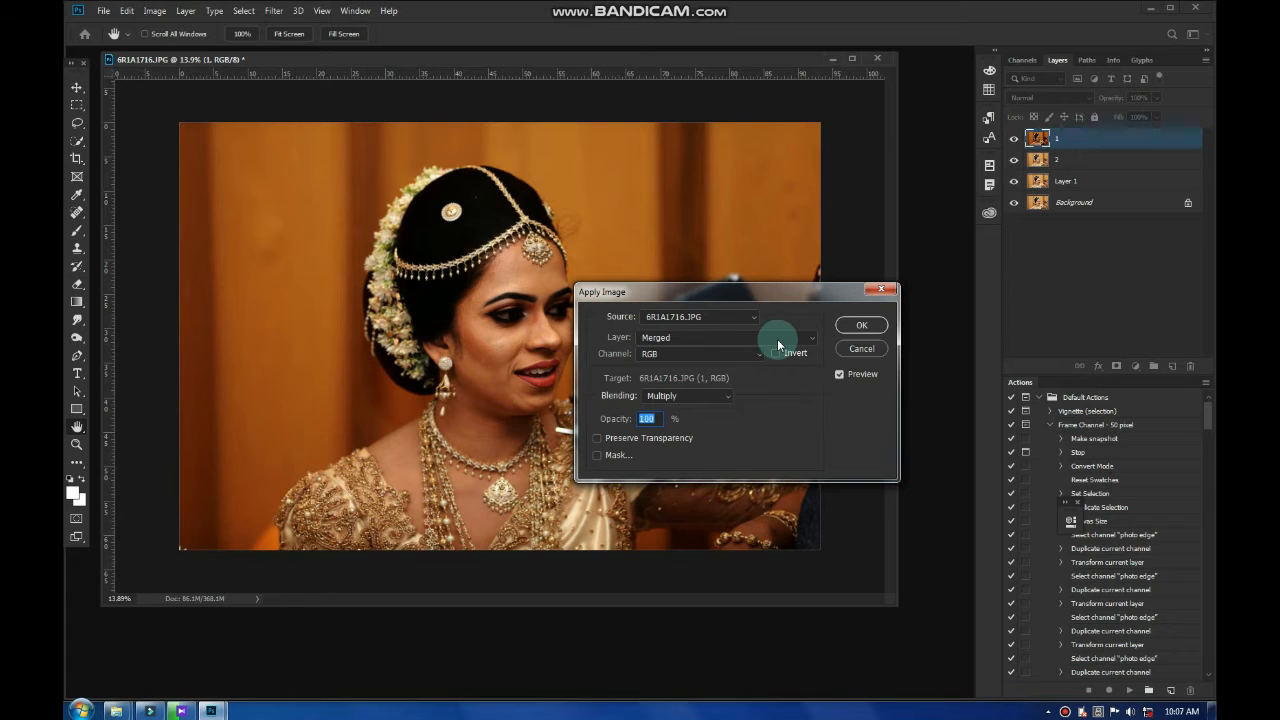
left_click(676, 342)
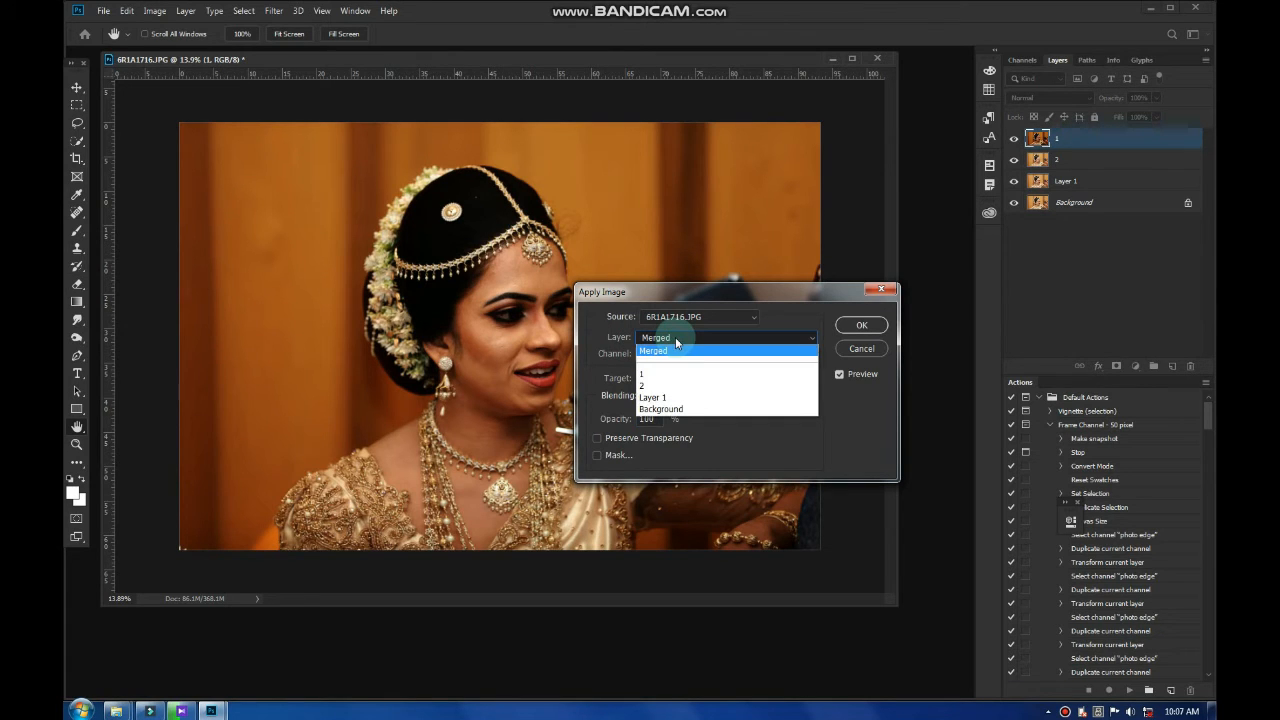
left_click(652, 387)
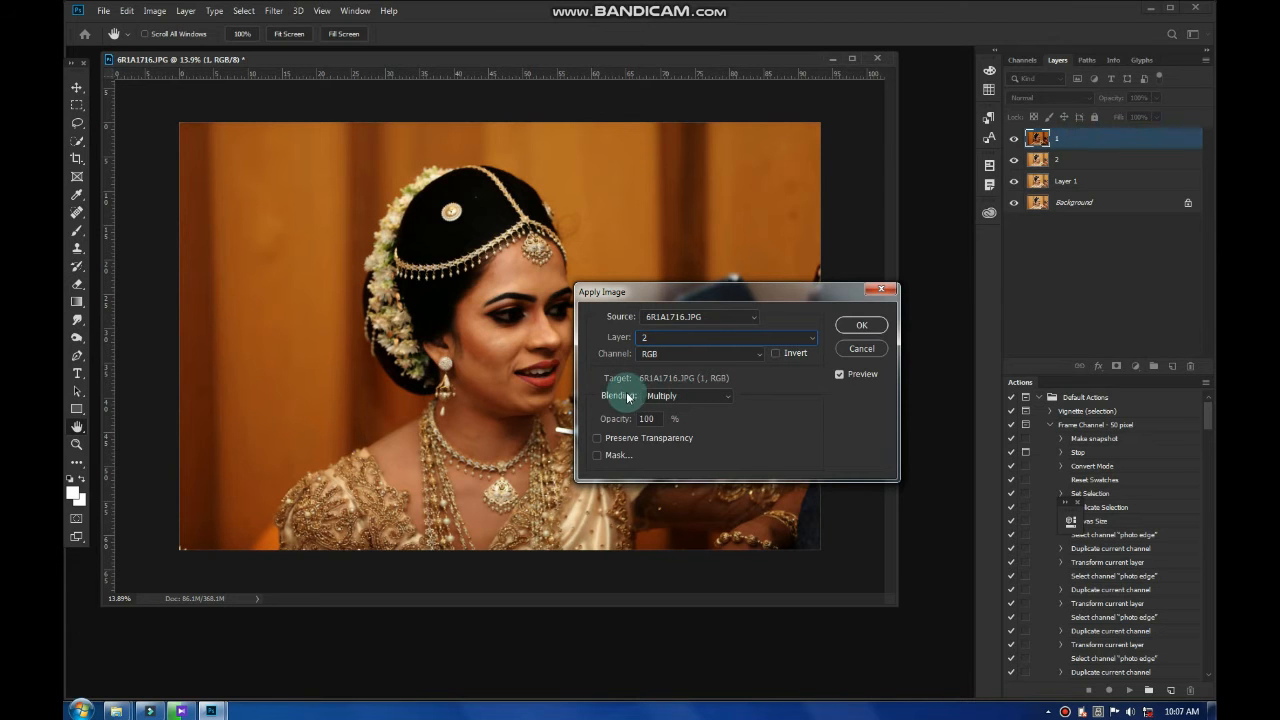
left_click(685, 395)
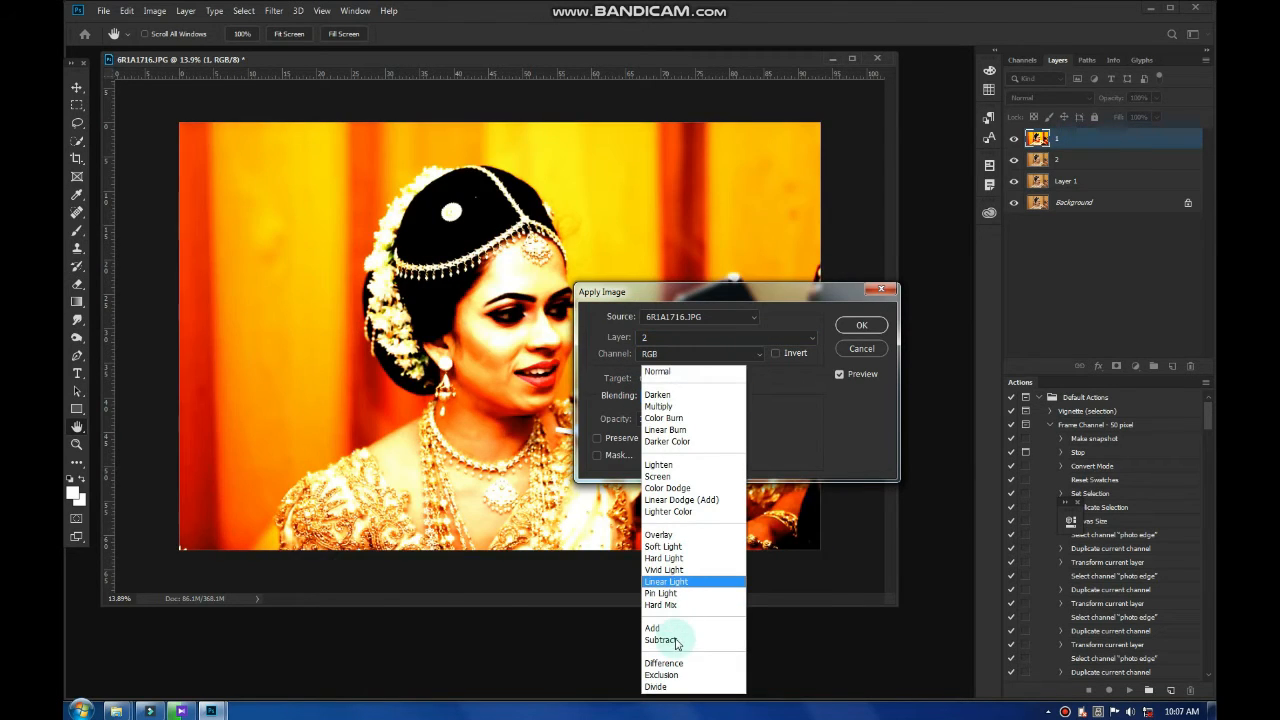
left_click(675, 640)
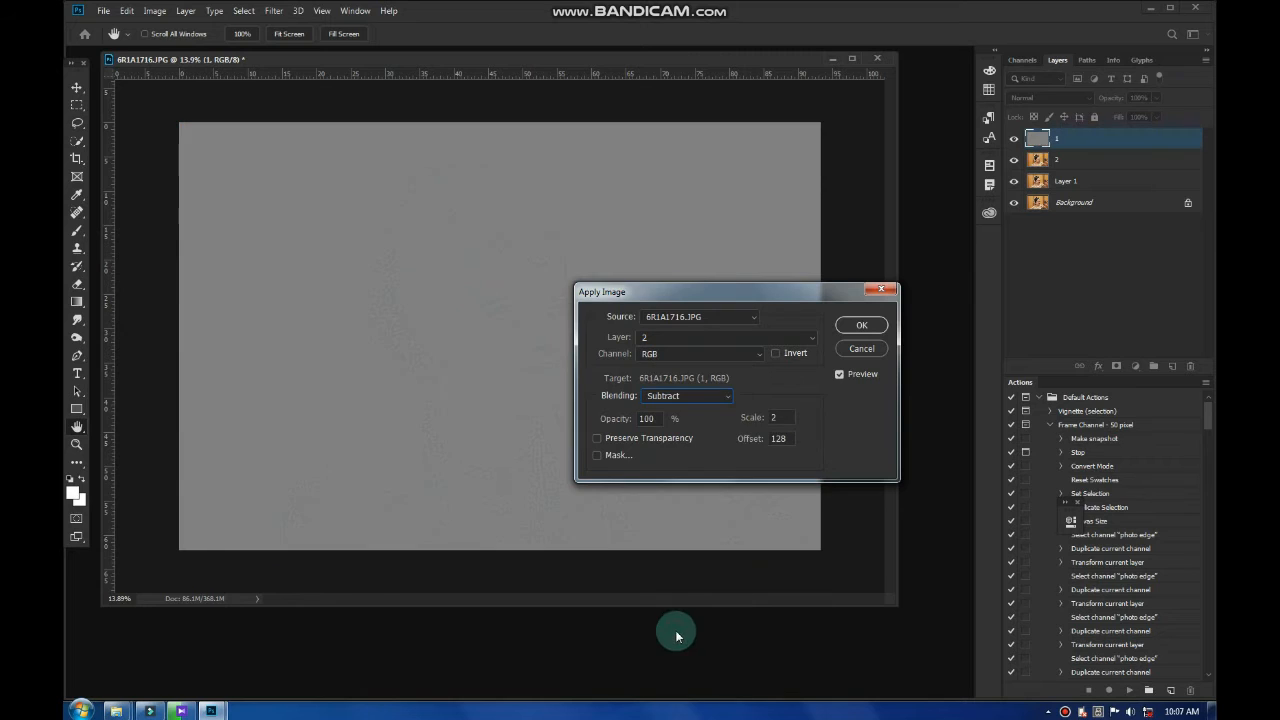
left_click(776, 417)
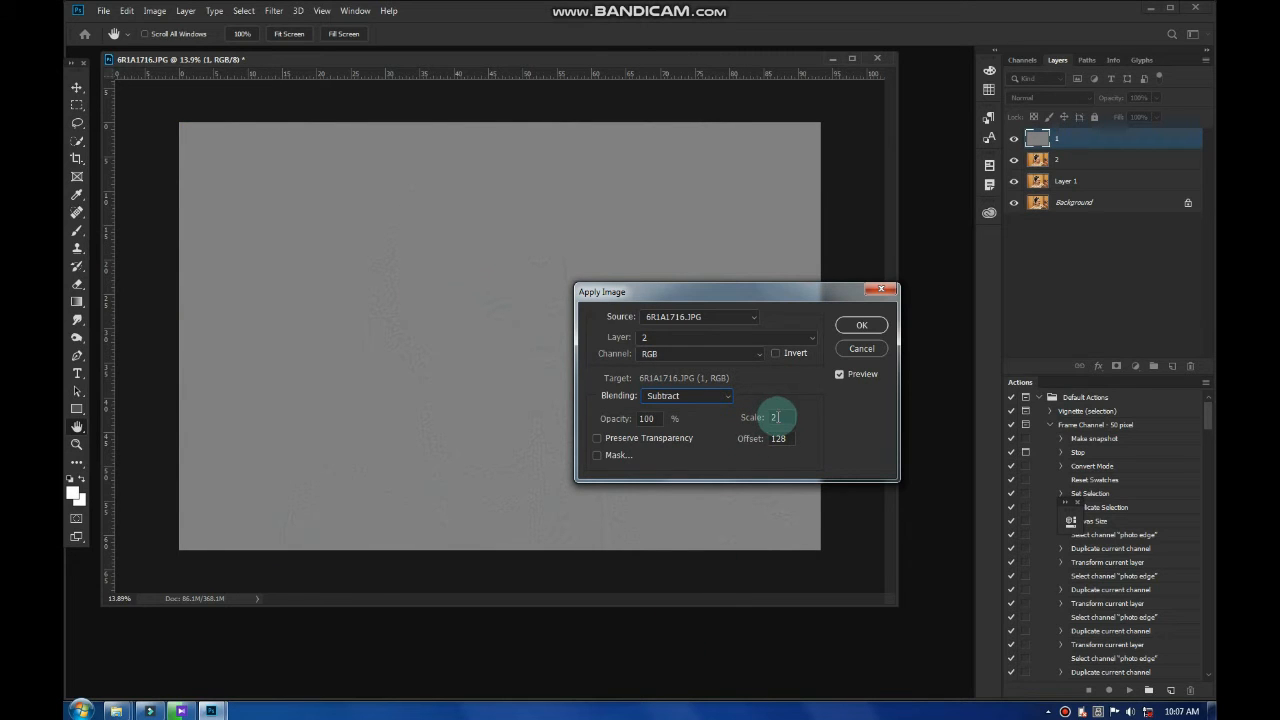
double_click(771, 417)
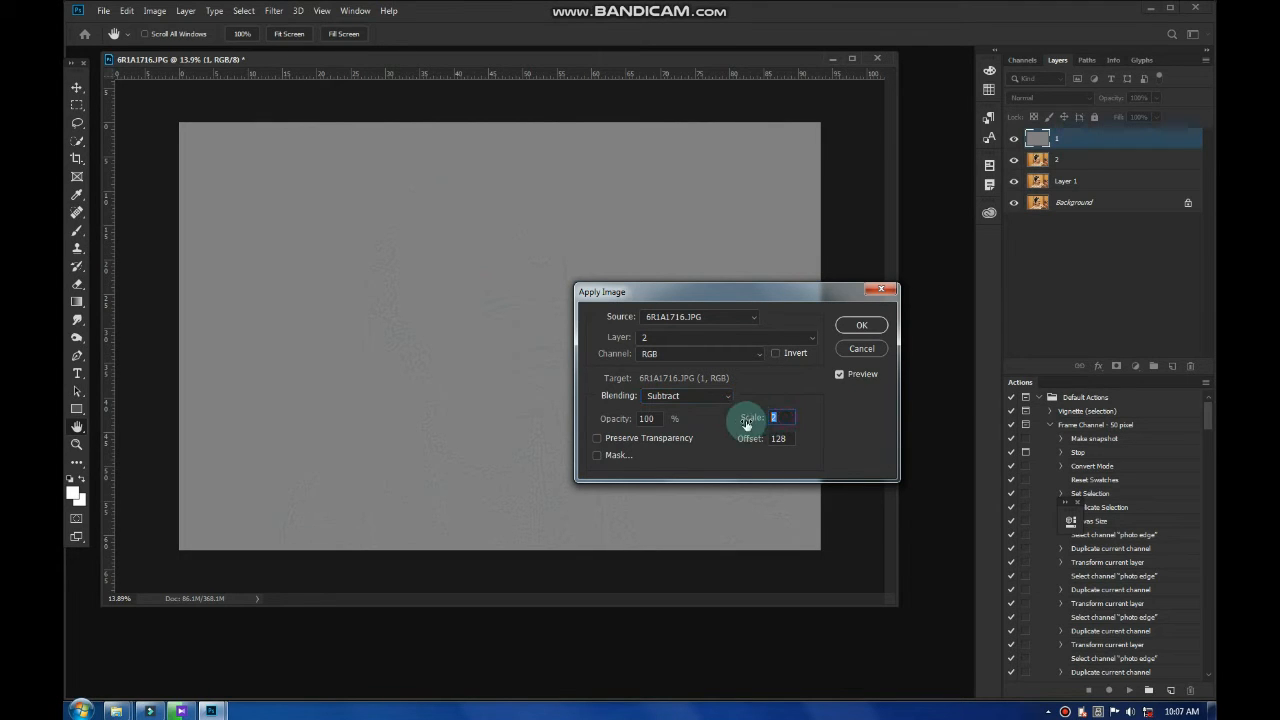
double_click(793, 442)
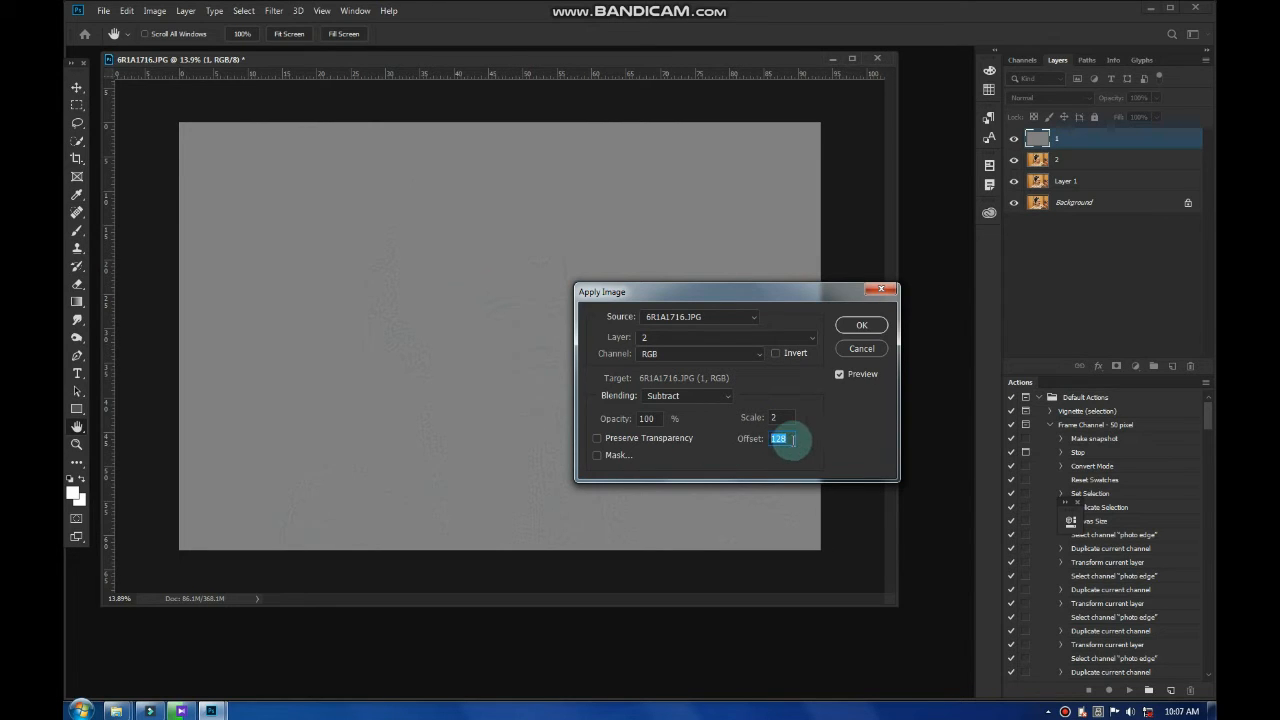
left_click(855, 324)
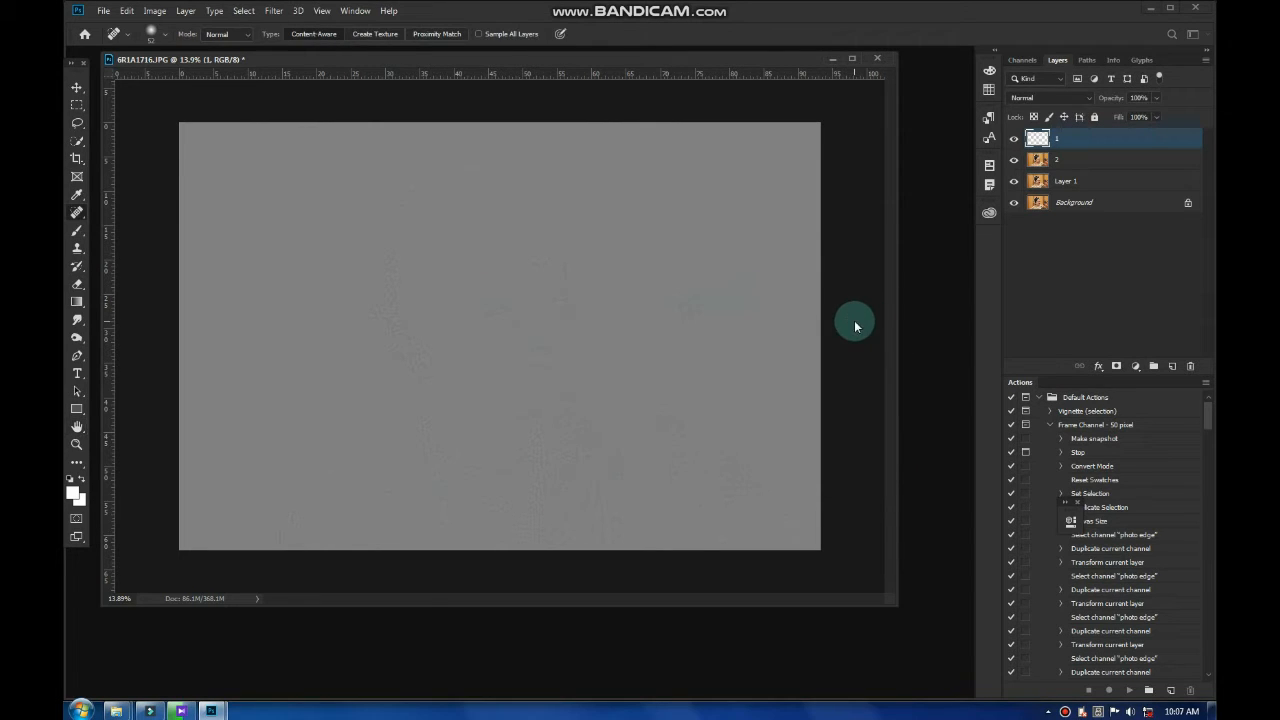
Set layer 1's blend mode to Soft Light and group layers 1 and 2 together
left_click(1063, 100)
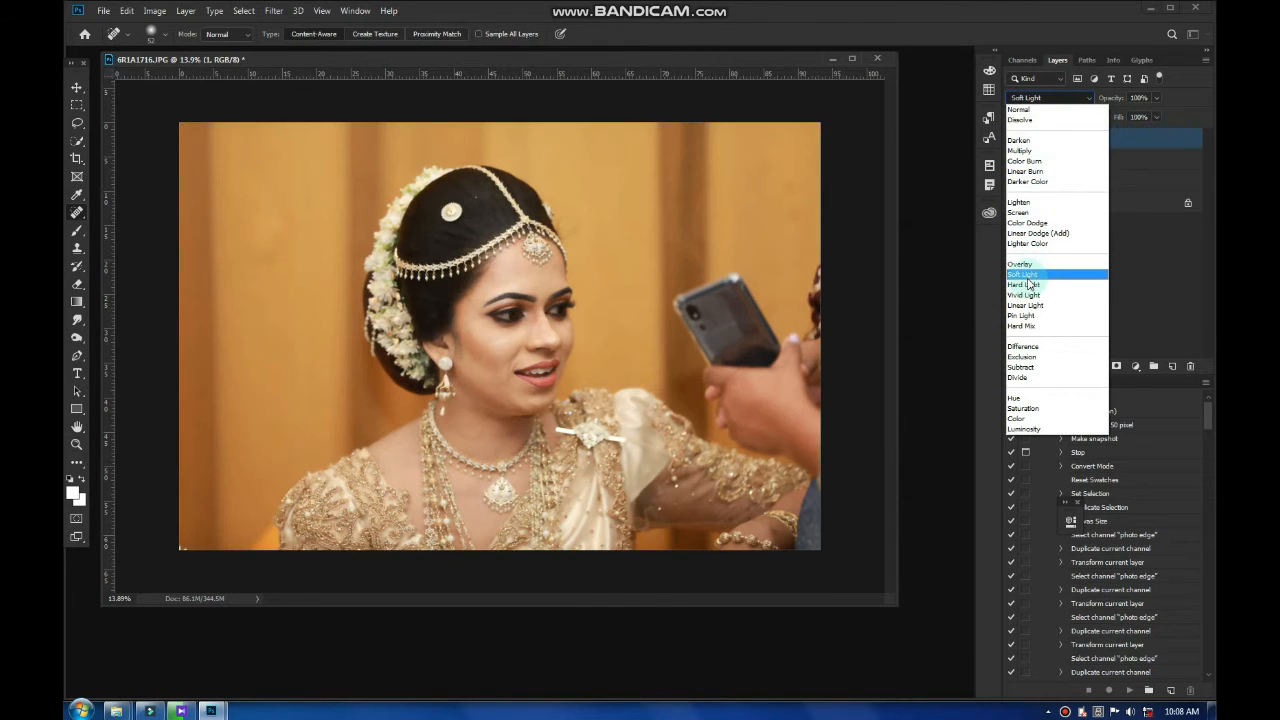
left_click(1027, 276)
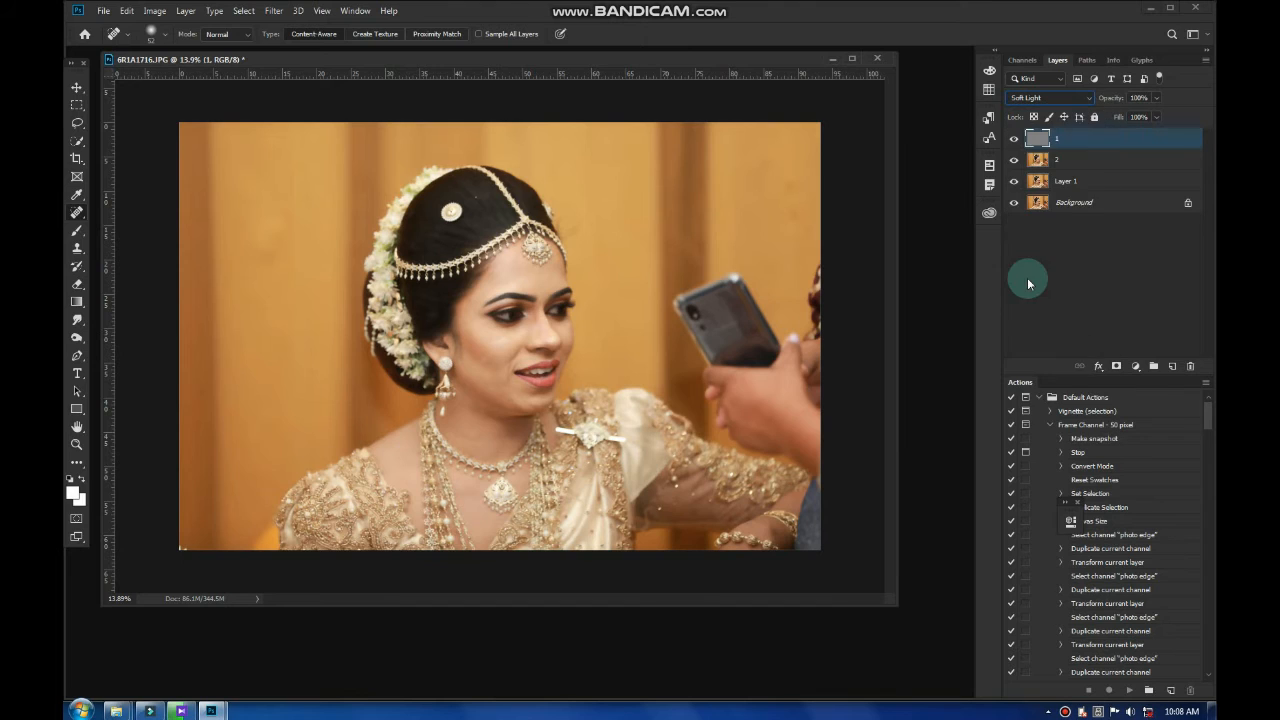
left_click(1103, 162, "shift")
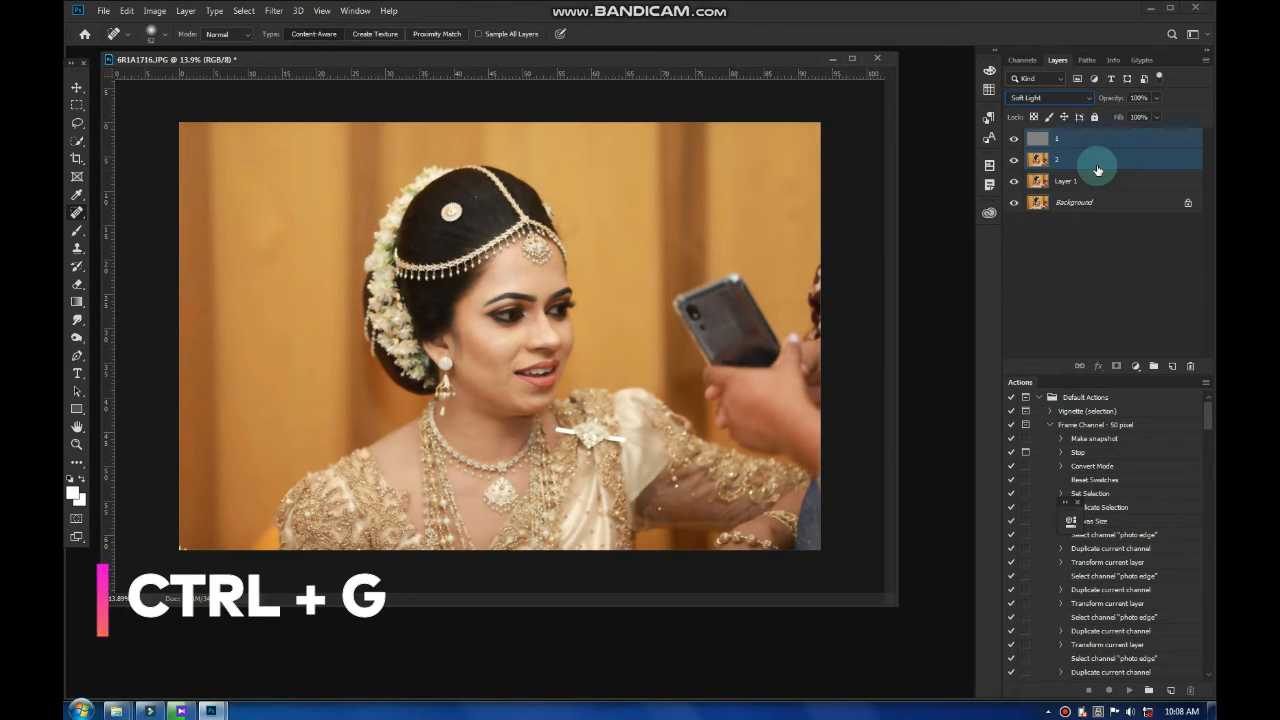
key("ctrl+g")
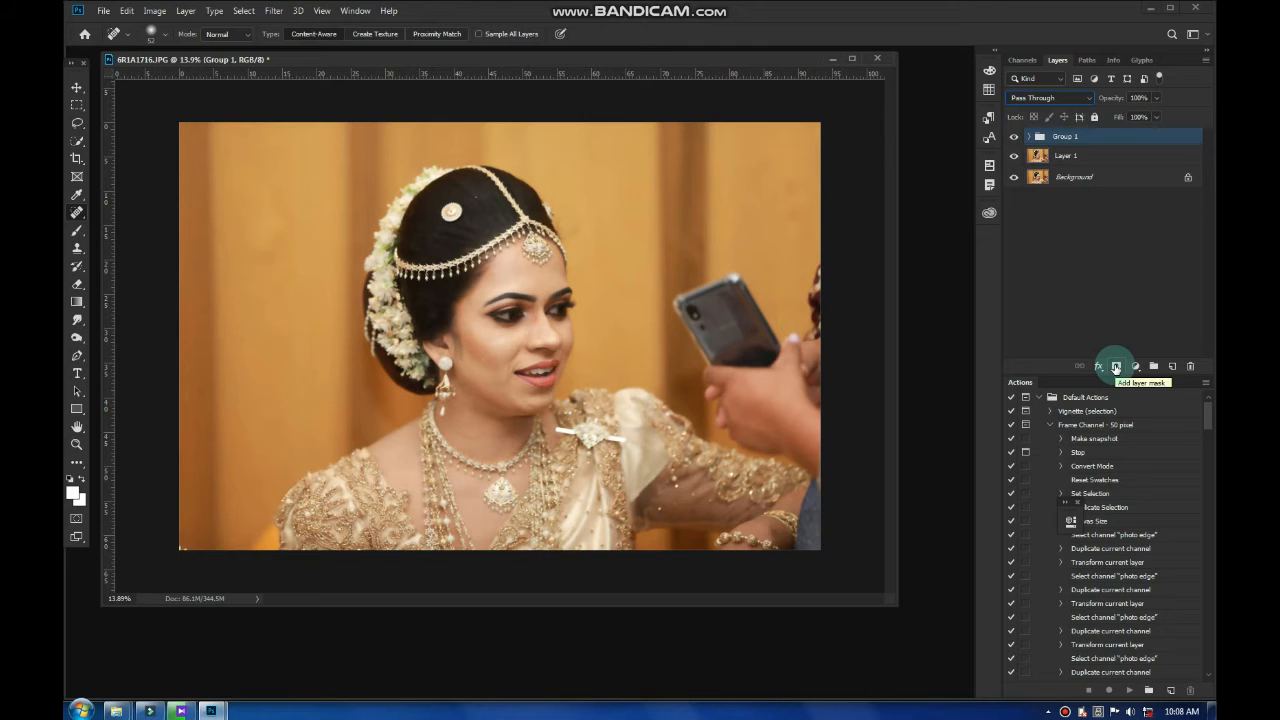
Try an inverted layer mask on Group 1 to compare the smoothing, and undo the mask
left_click(1116, 367)
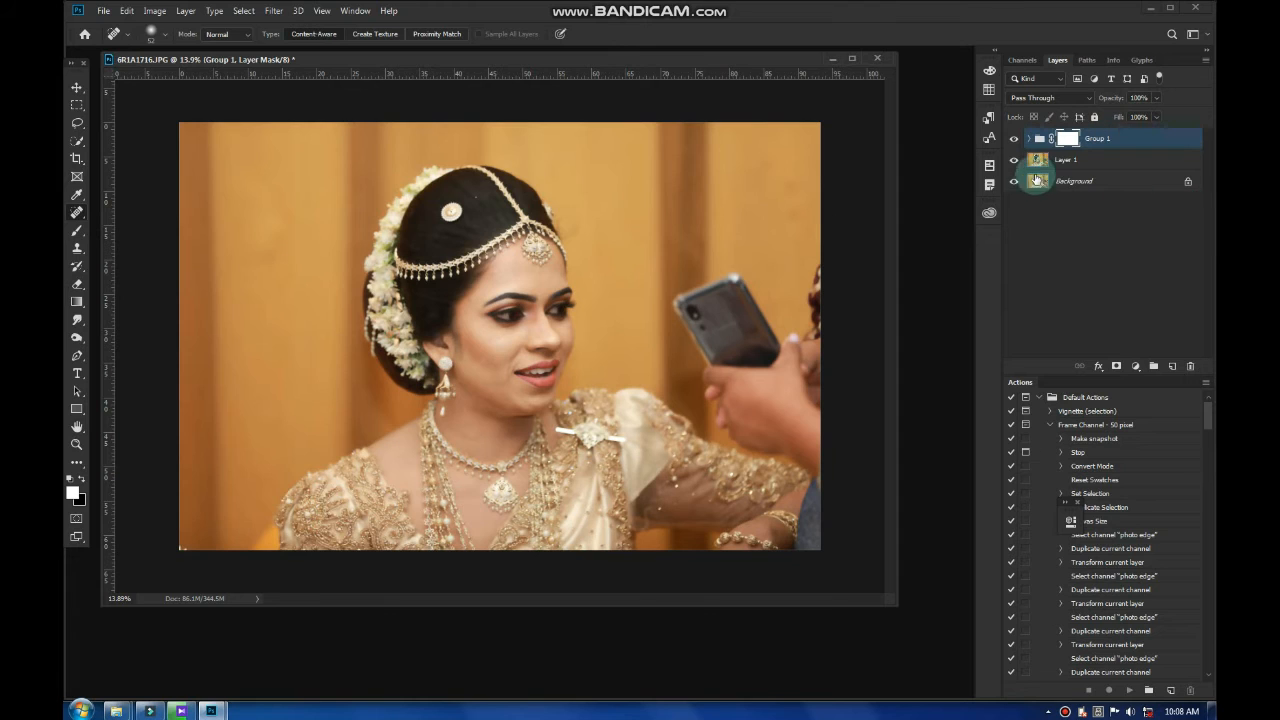
key("ctrl+i")
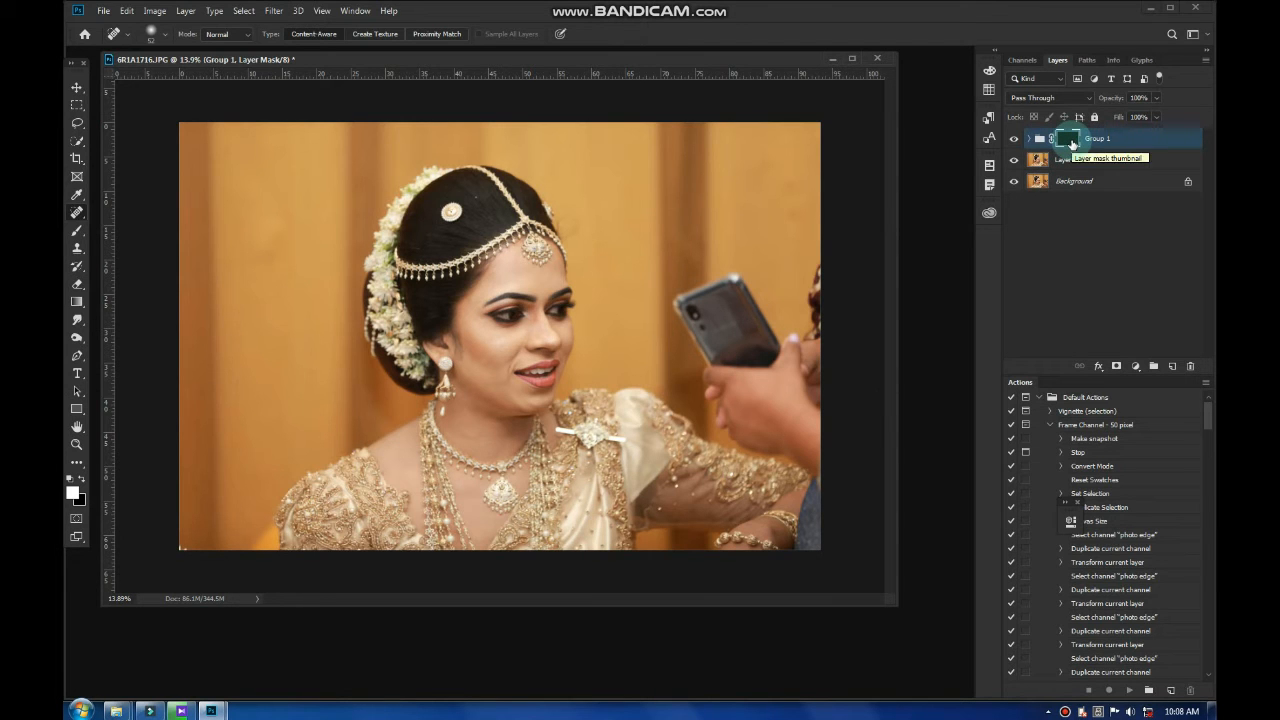
scroll(470, 384, "up", 5)
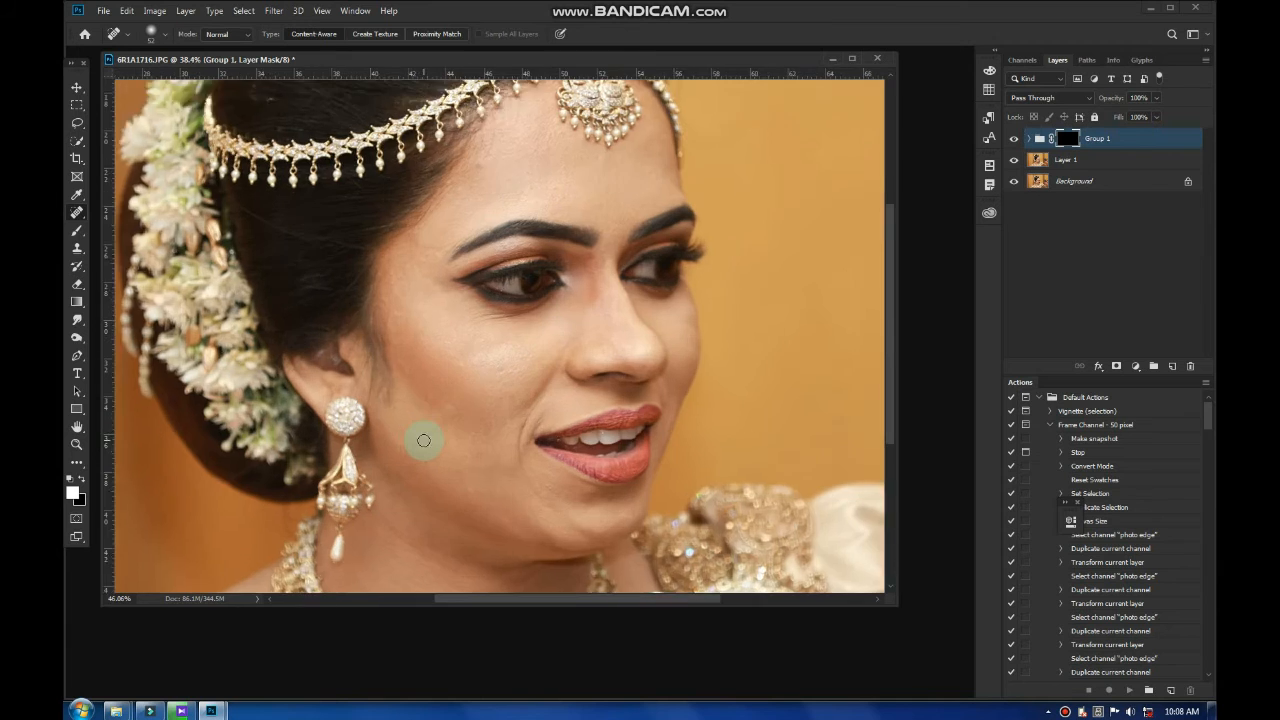
scroll(423, 440, "down", 4)
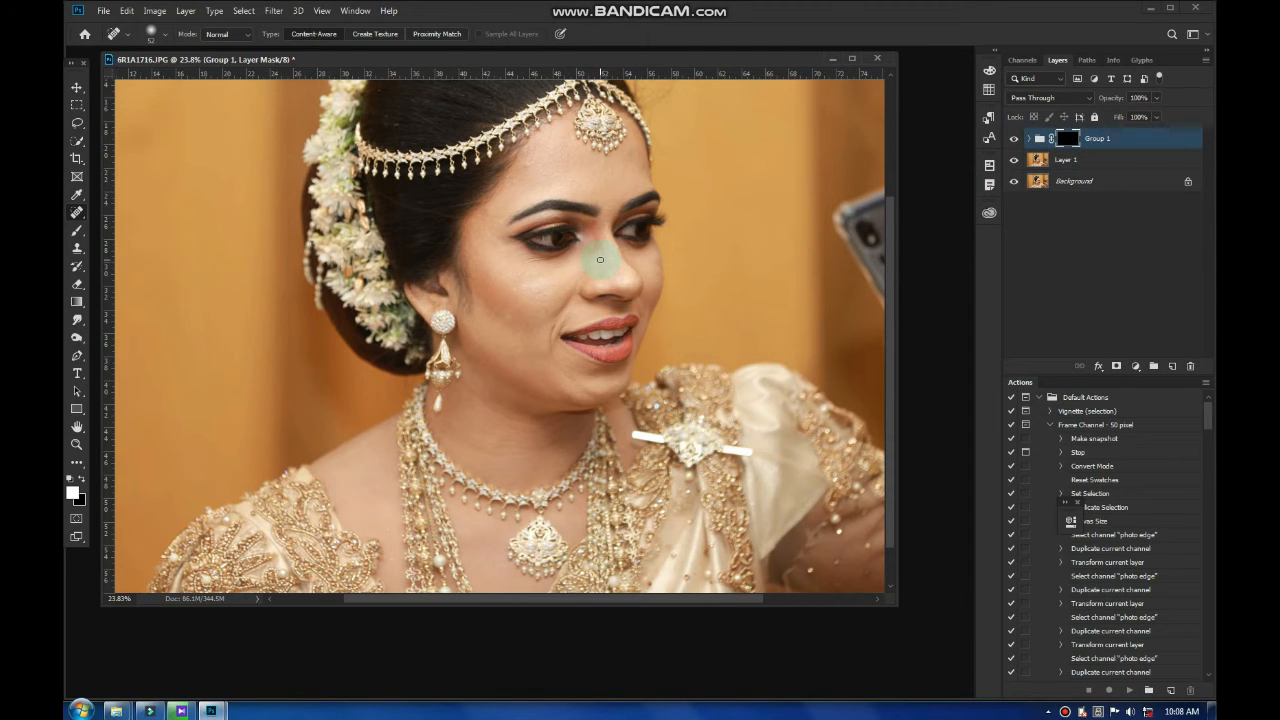
scroll(640, 220, "up", 2)
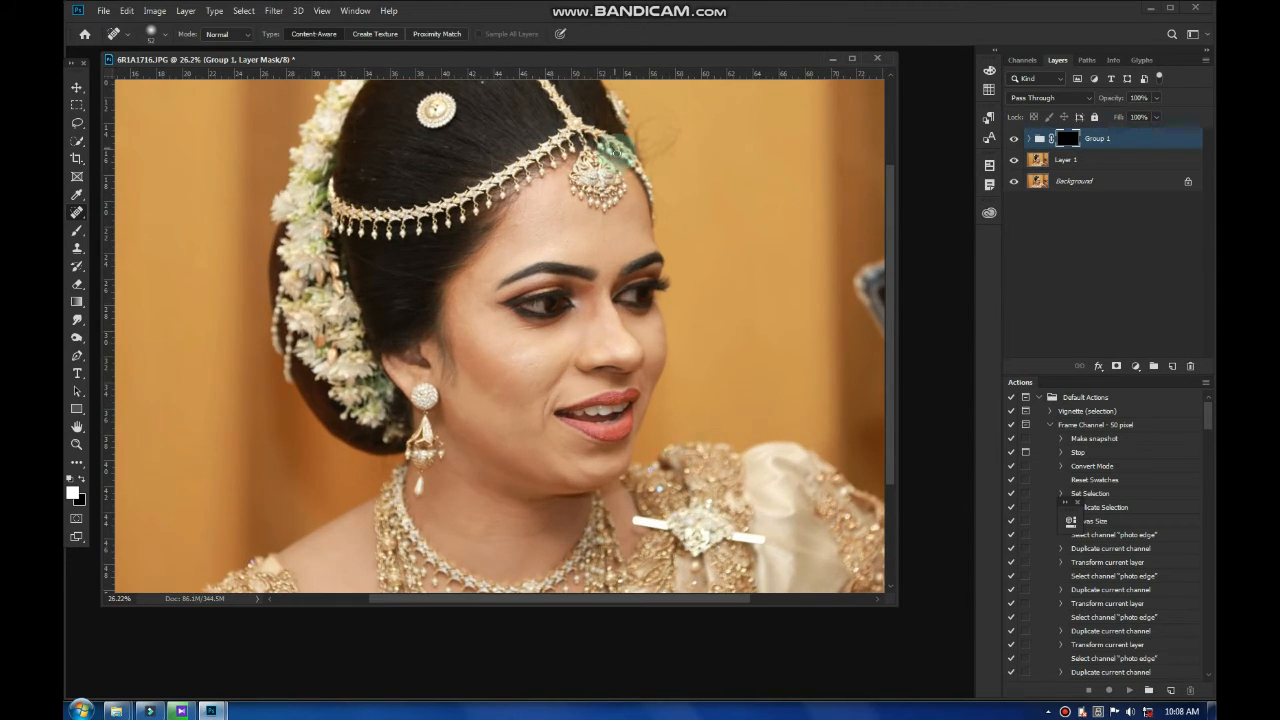
key("ctrl+i")
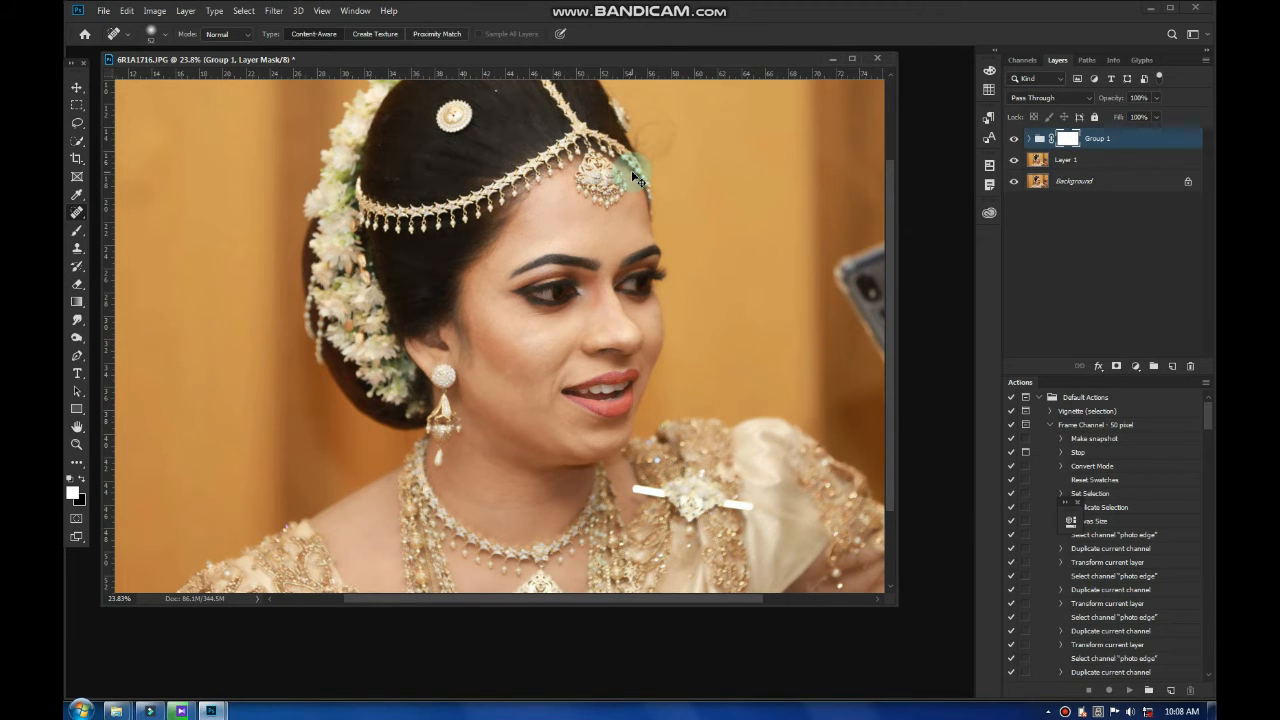
key("ctrl+z")
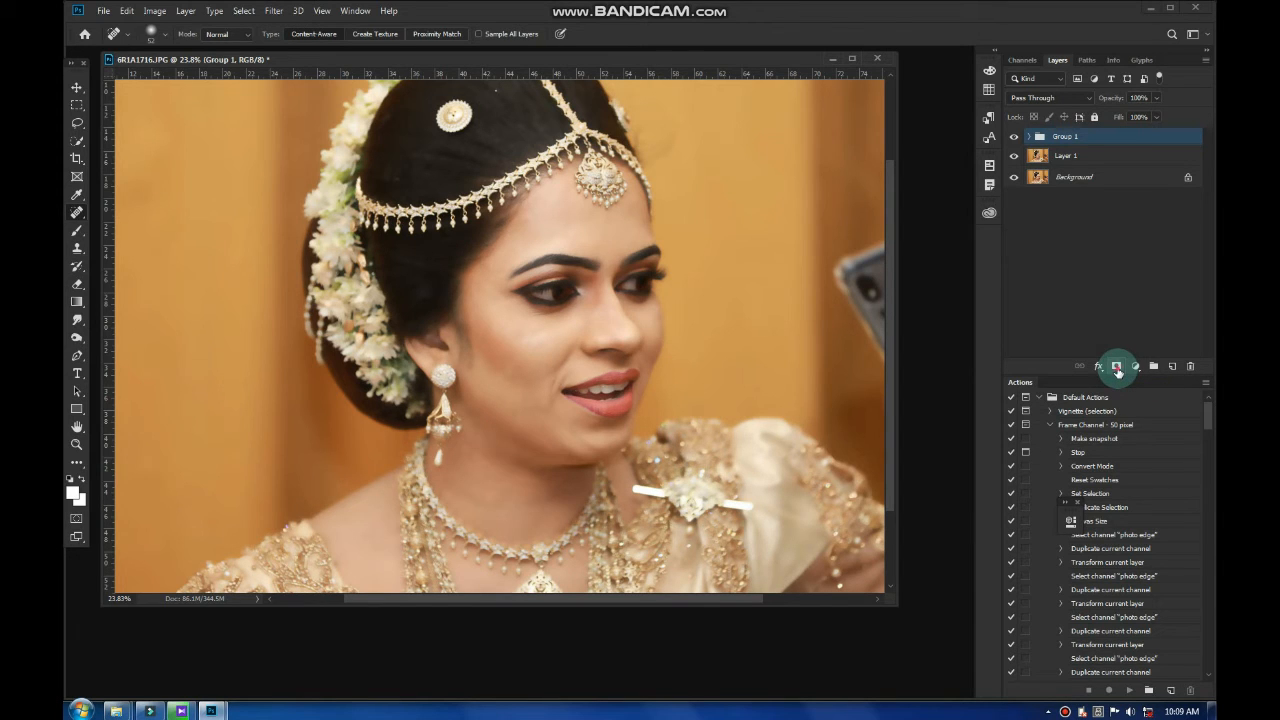
Add a black layer mask to Group 1 and choose the Brush with white as the foreground color
left_click(1117, 367, "alt")
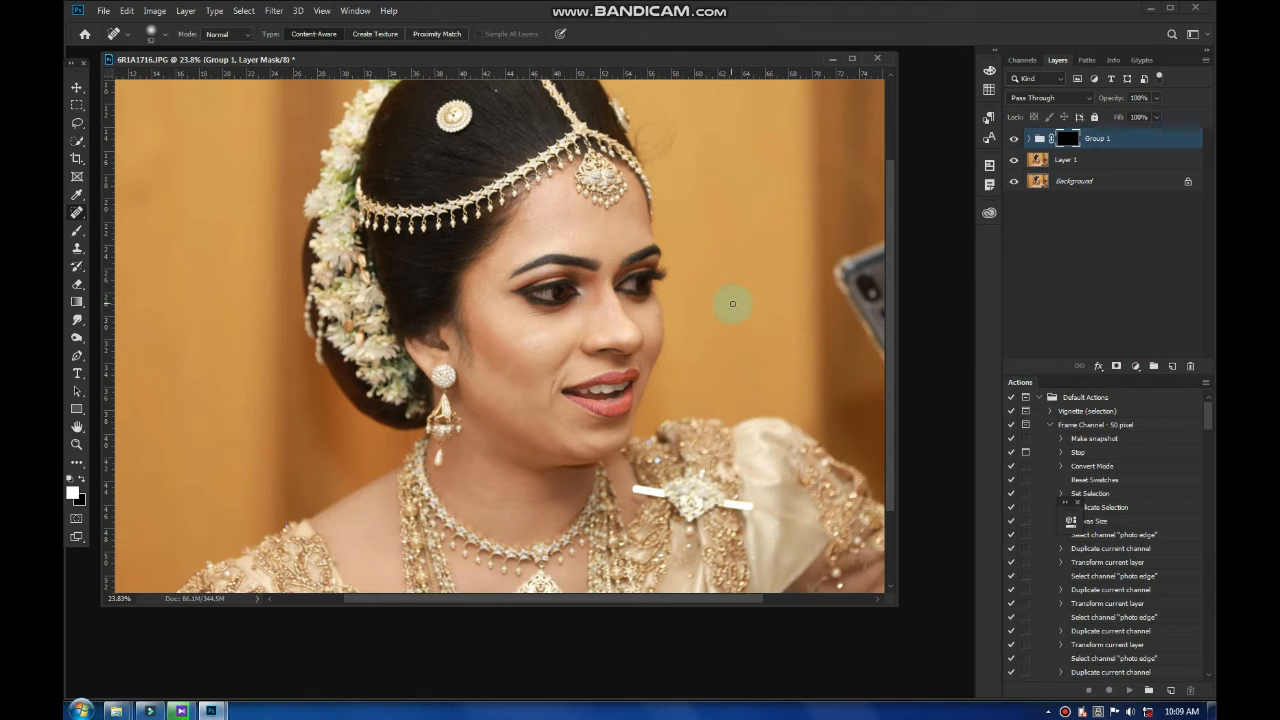
scroll(725, 305, "down", 1)
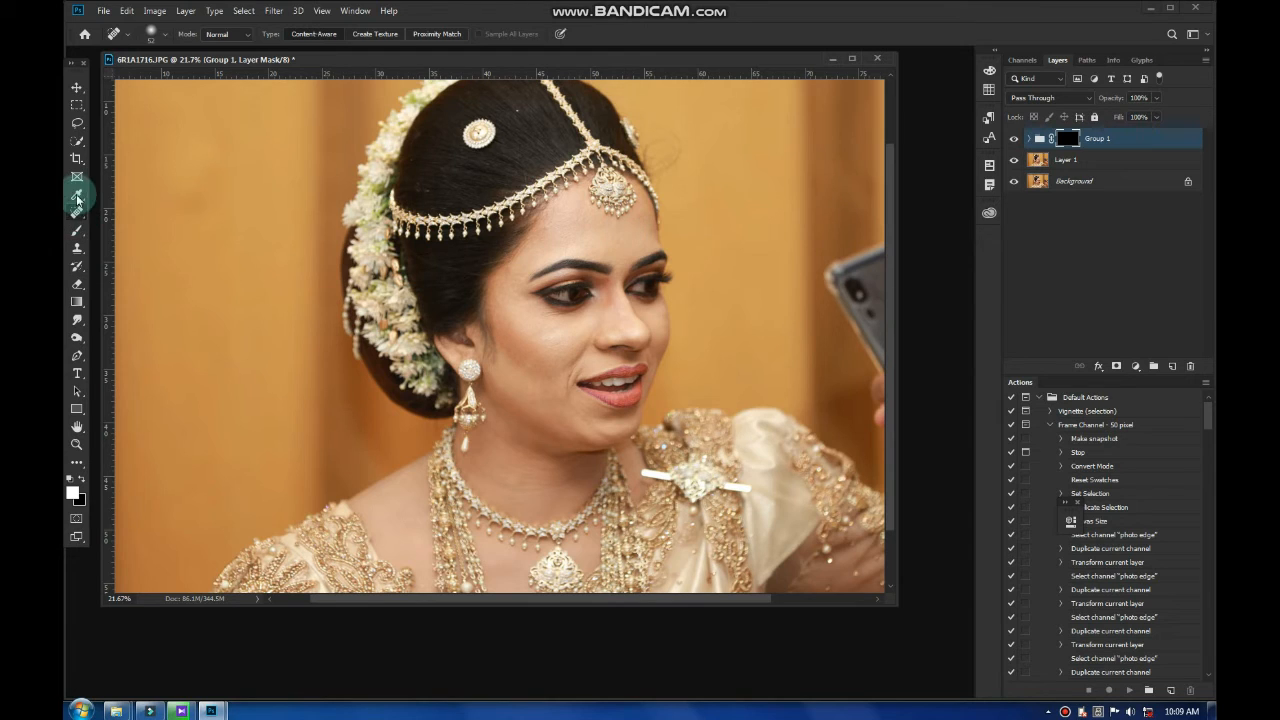
left_click(77, 231)
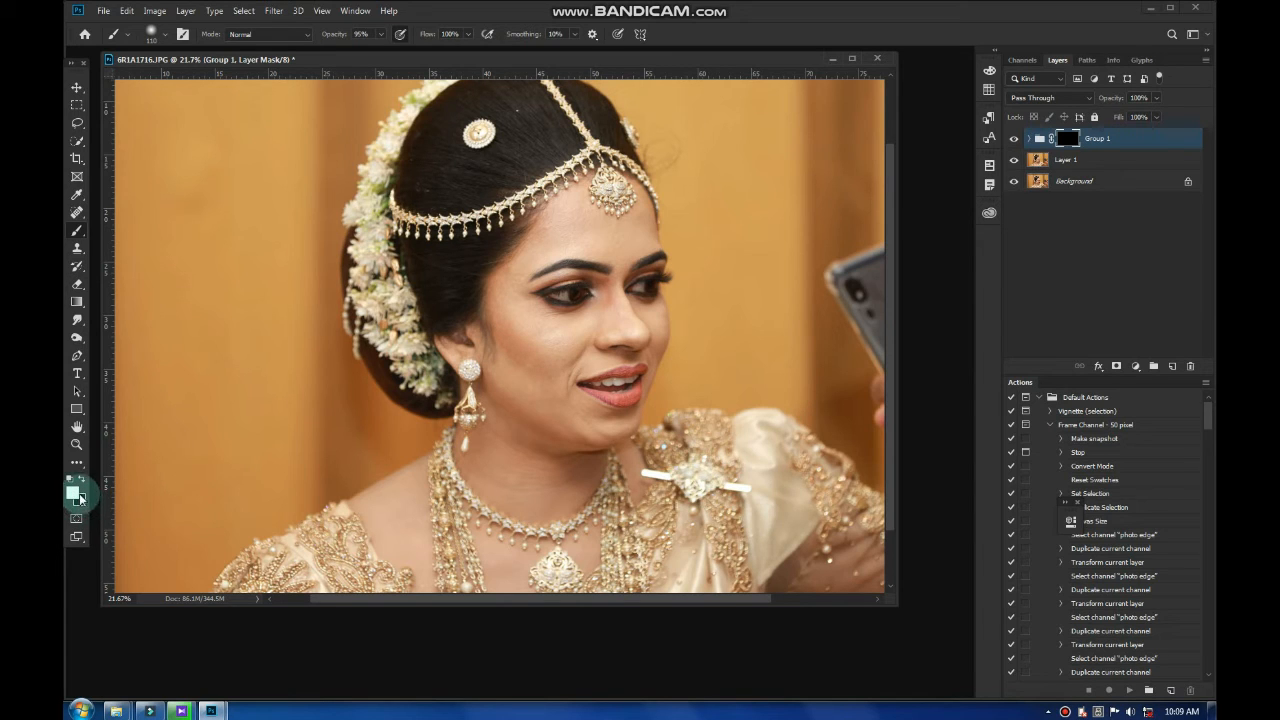
key("x")
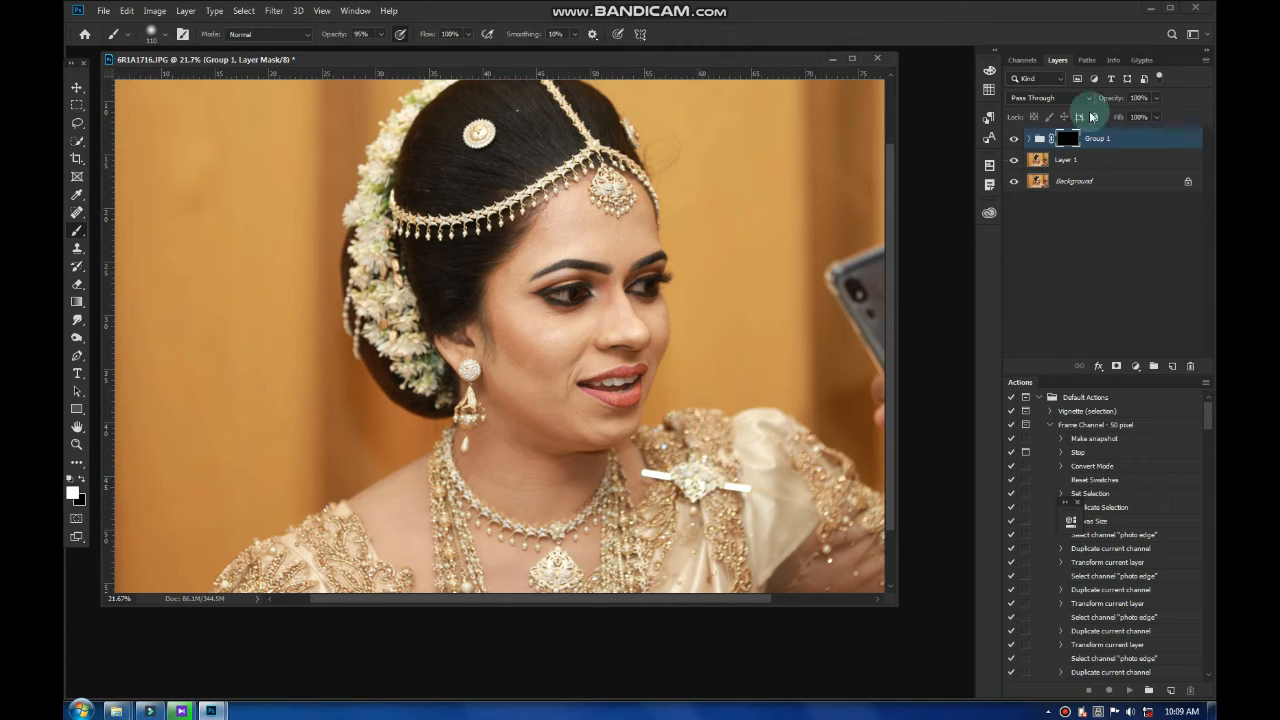
Paint white on the Group 1 mask over the bride's nose and cheek to reveal the smoothed skin
scroll(575, 240, "up", 3)
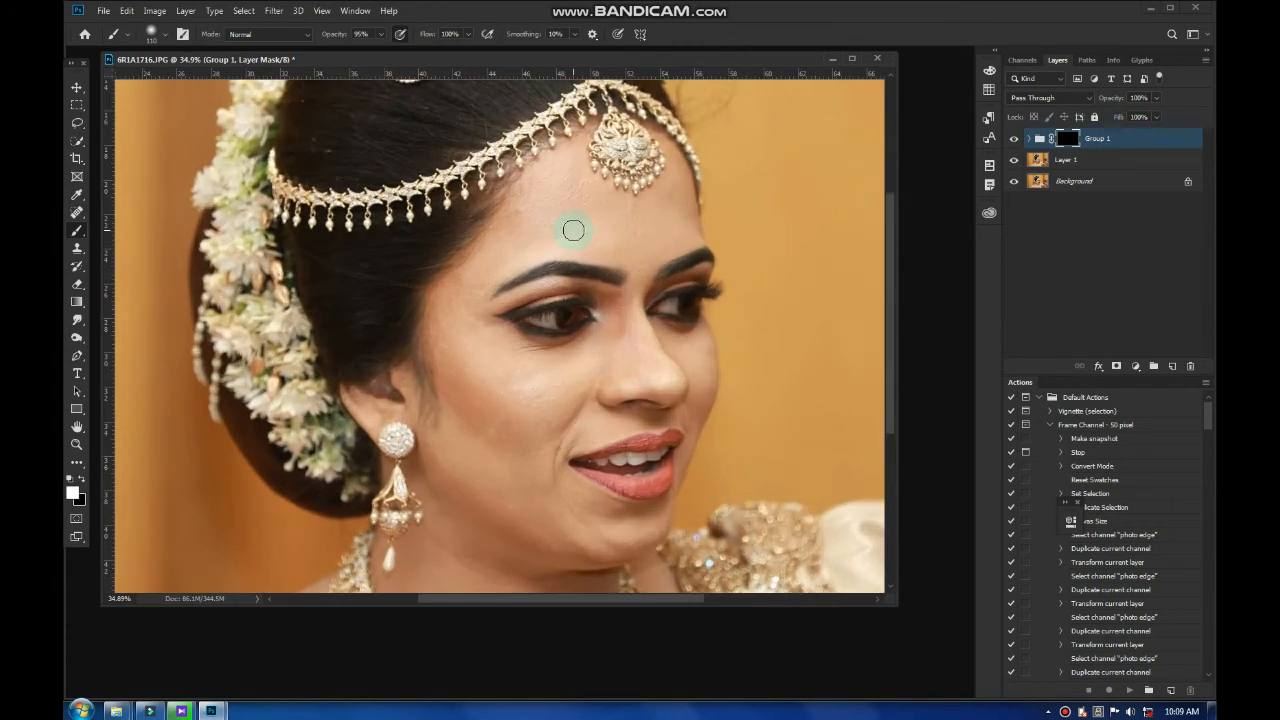
left_click_drag(555, 224, 571, 220)
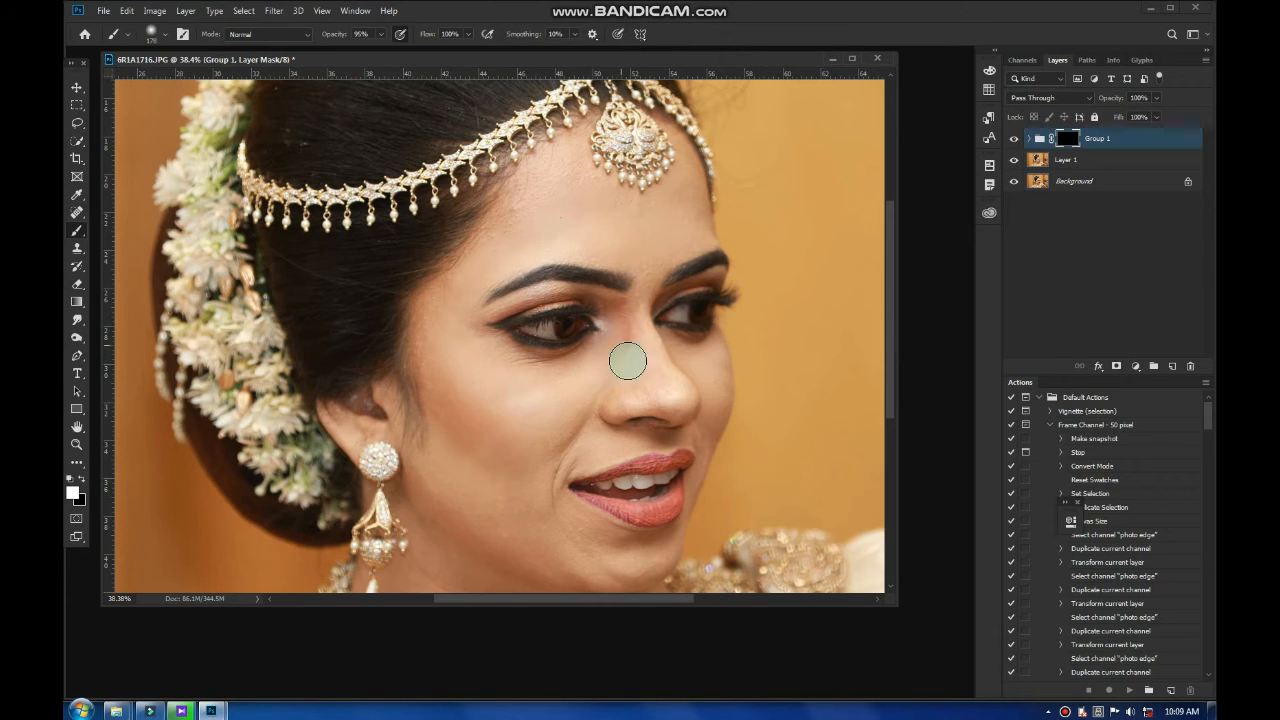
left_click(650, 352)
left_click_drag(643, 352, 637, 306)
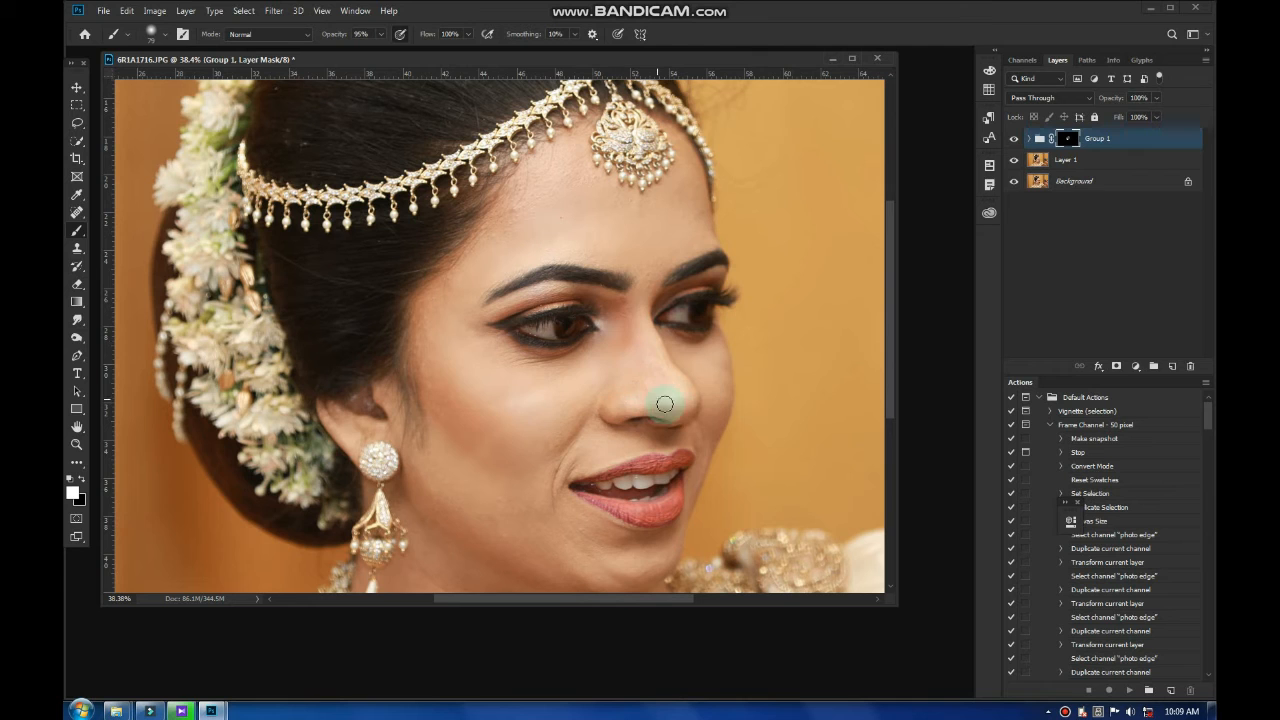
Paint white on the Group 1 mask over the jaw, chin and cheek beside the nose, resizing the brush to fit
scroll(600, 405, "down", 5)
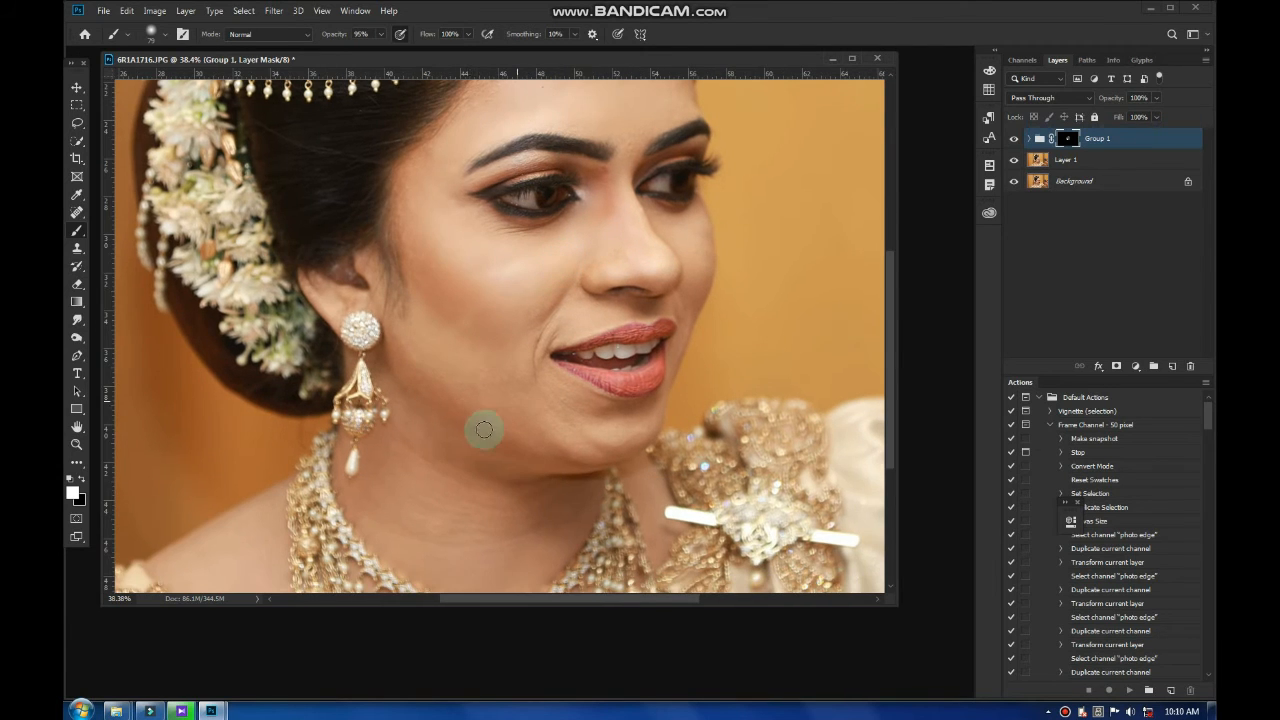
right_click(445, 372, "alt")
left_click_drag(463, 385, 488, 424)
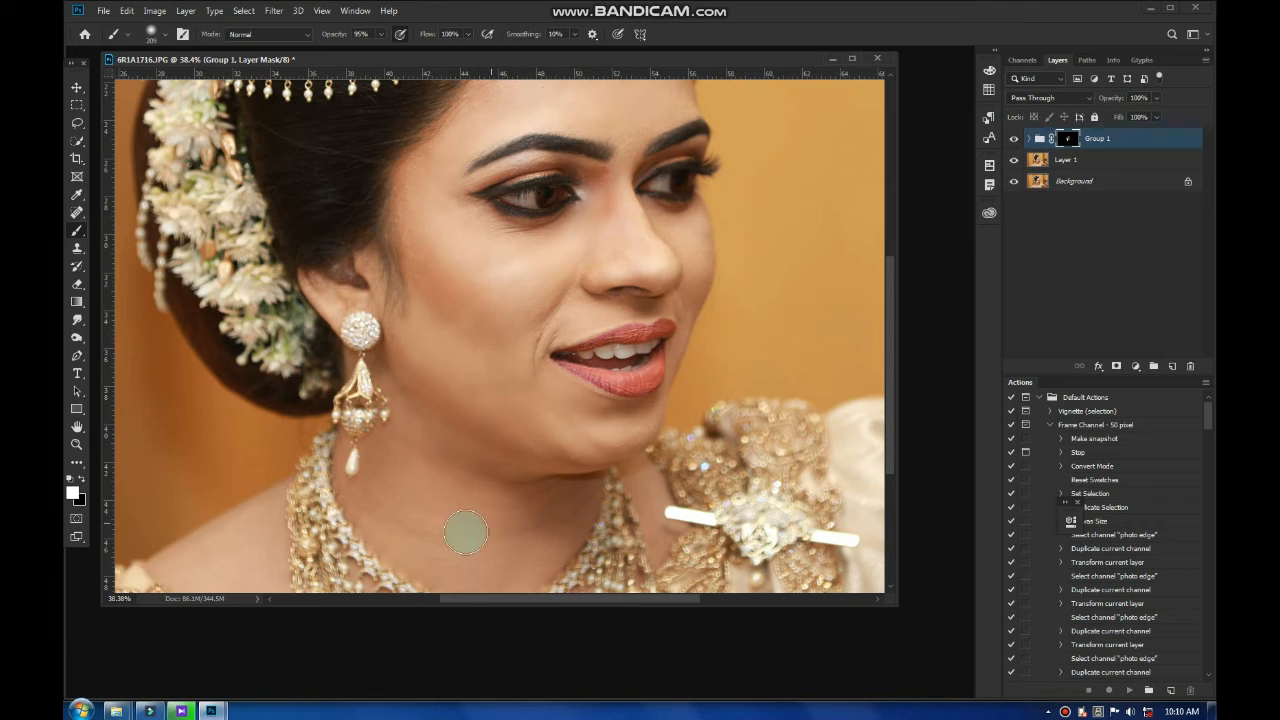
left_click_drag(567, 428, 550, 430)
left_click_drag(567, 328, 591, 318)
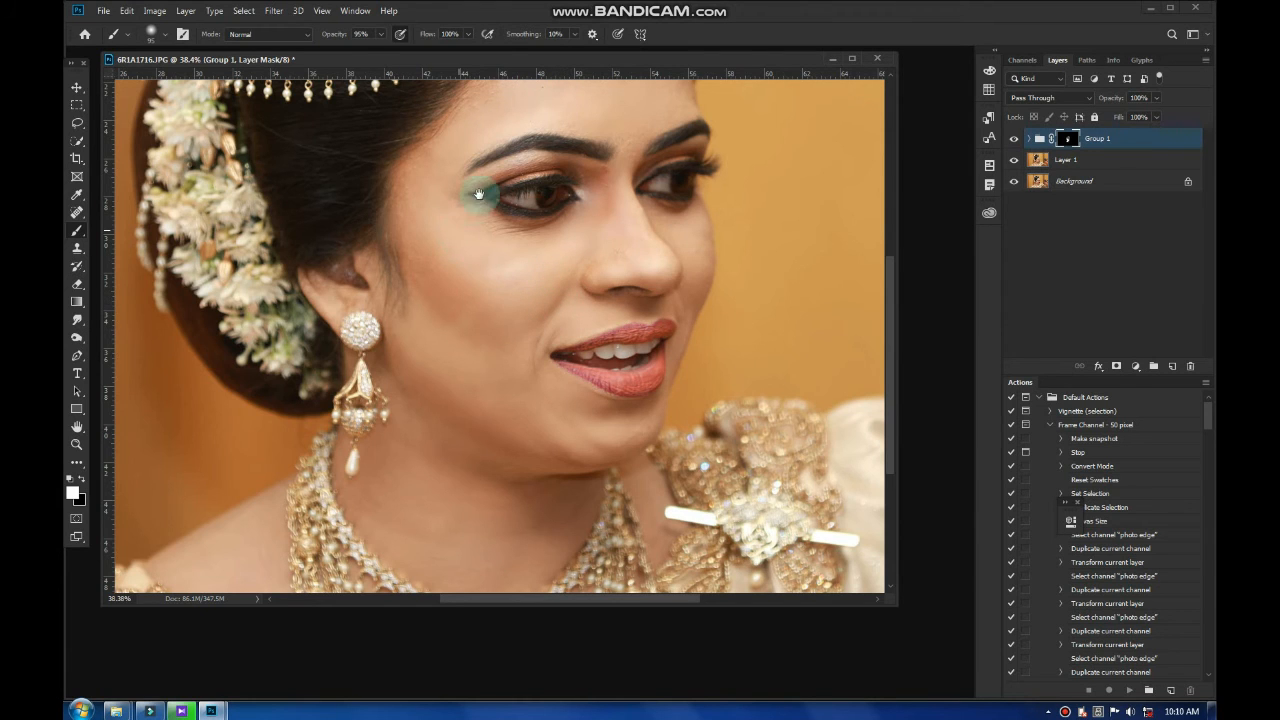
Paint white on the Group 1 mask over the bride's temple and forehead to reveal the smoothed skin
left_click_drag(471, 194, 443, 286)
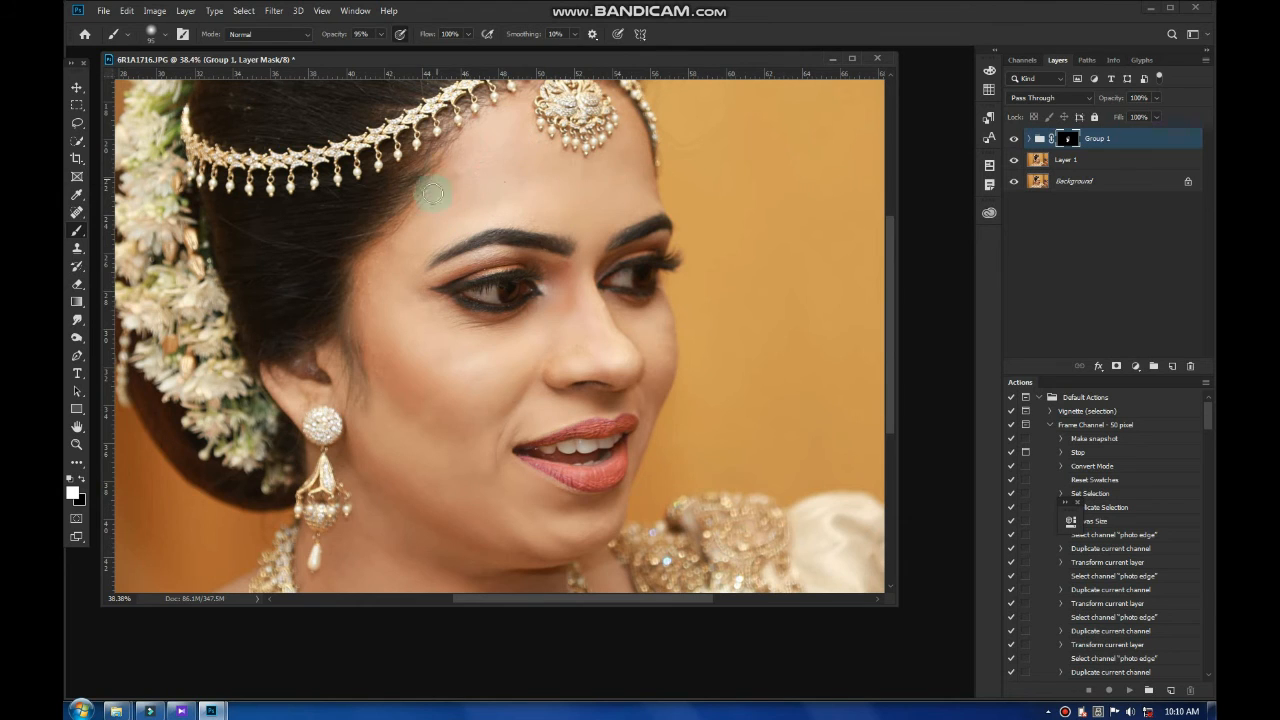
left_click_drag(534, 87, 510, 129)
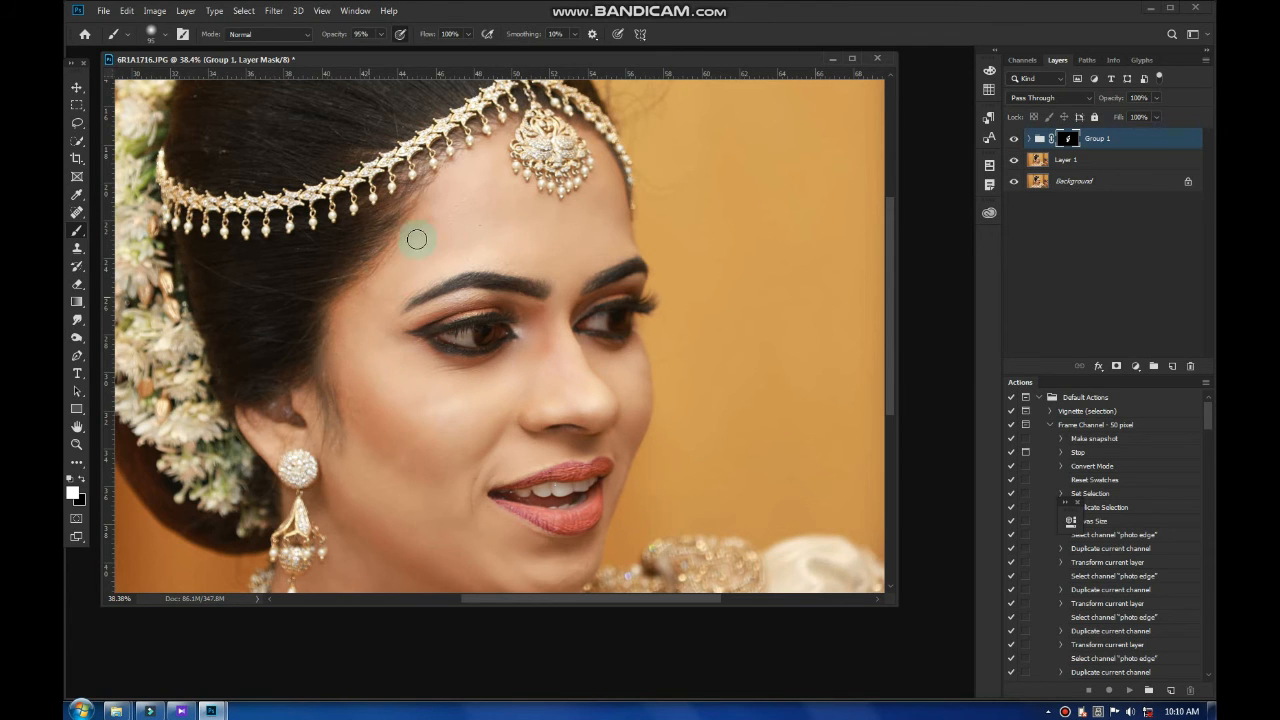
scroll(420, 400, "down", 1)
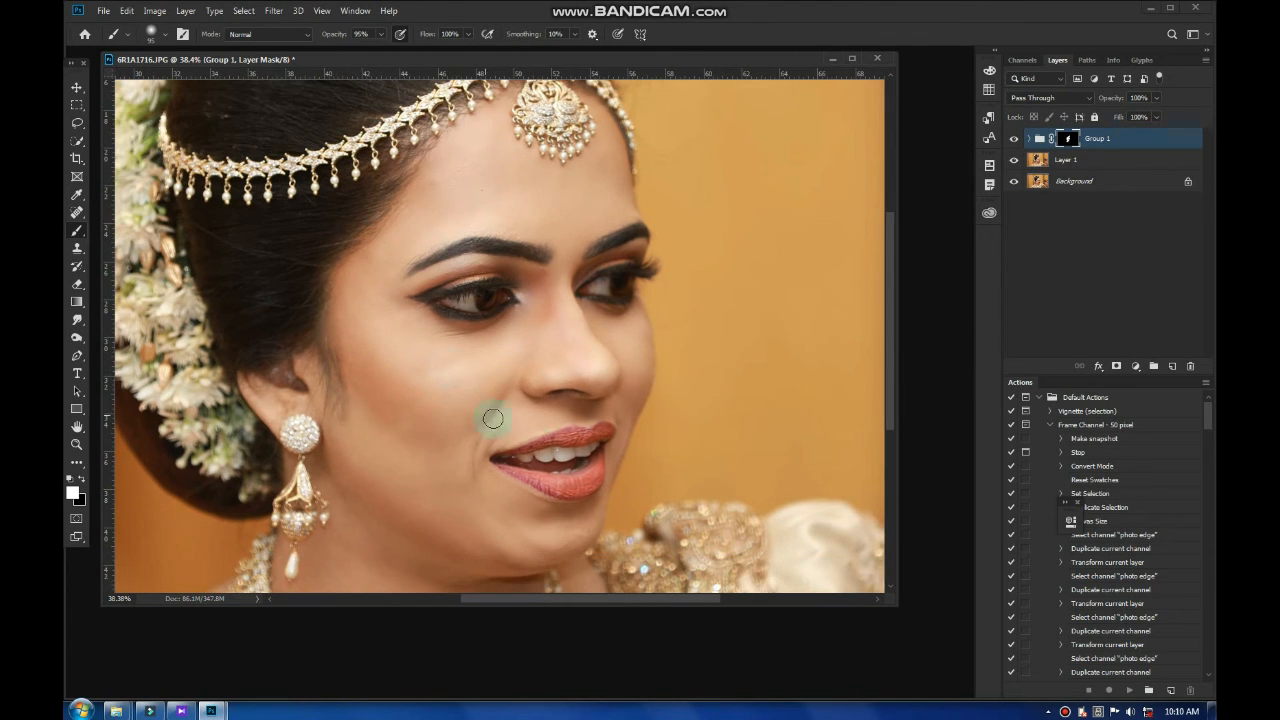
left_click_drag(538, 524, 493, 418)
Paint white on the Group 1 mask over the skin around the lips, resizing the brush to fit
right_click(543, 374, "alt")
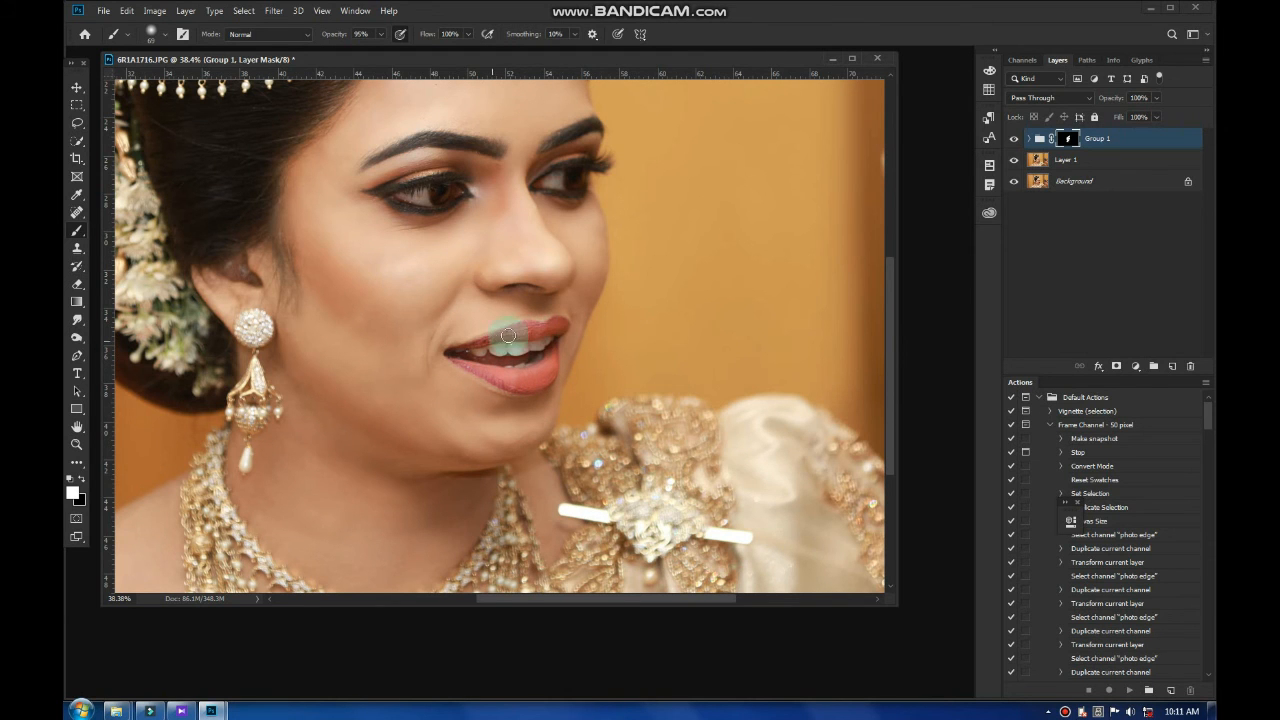
scroll(522, 345, "down", 5)
right_click(471, 329, "alt")
scroll(474, 364, "down", 2)
scroll(487, 347, "up", 5)
scroll(530, 263, "up", 3)
scroll(475, 174, "down", 4)
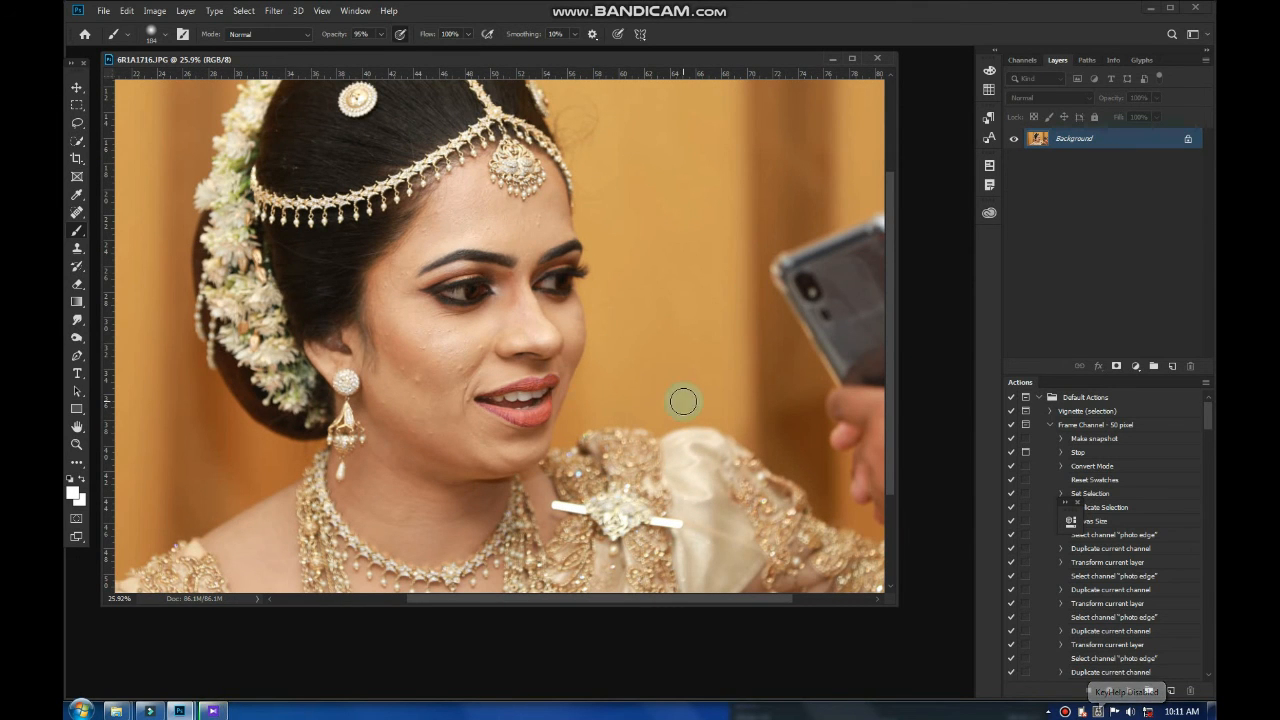
Restore the retouching layers and compare the original Background alone with all layers shown, up close and at full frame
key("ctrl+z")
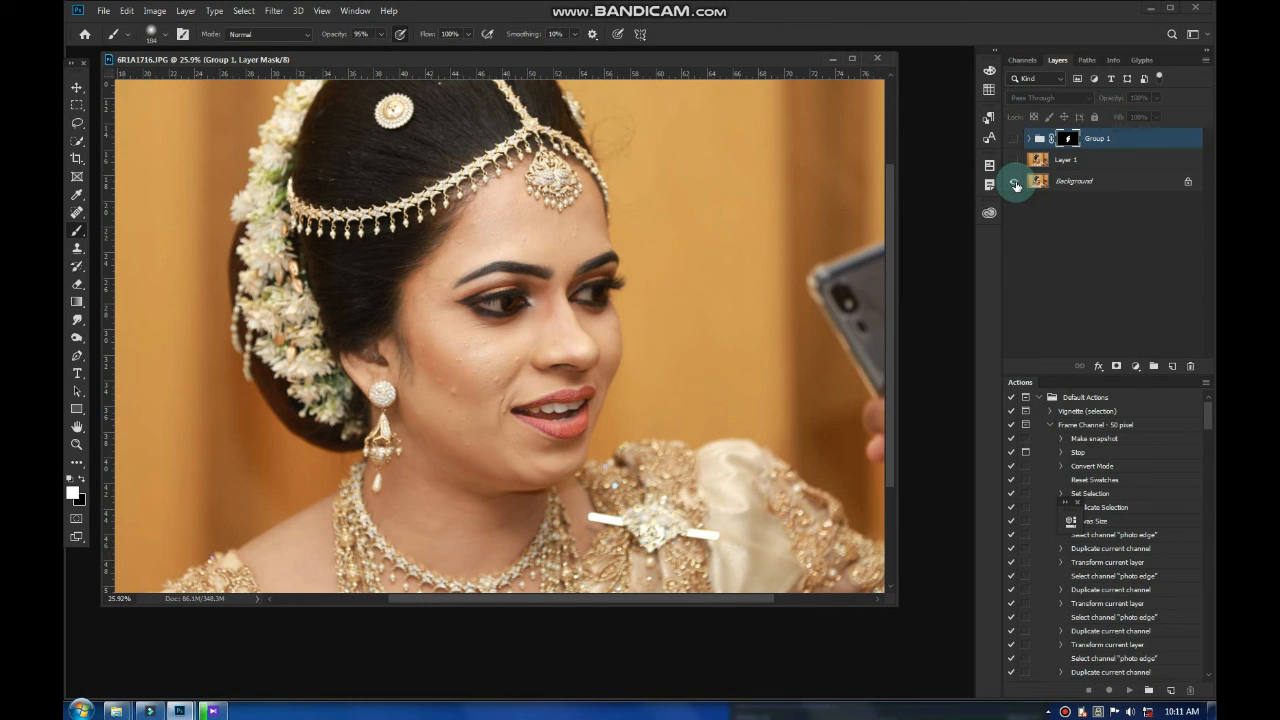
scroll(466, 368, "up", 5)
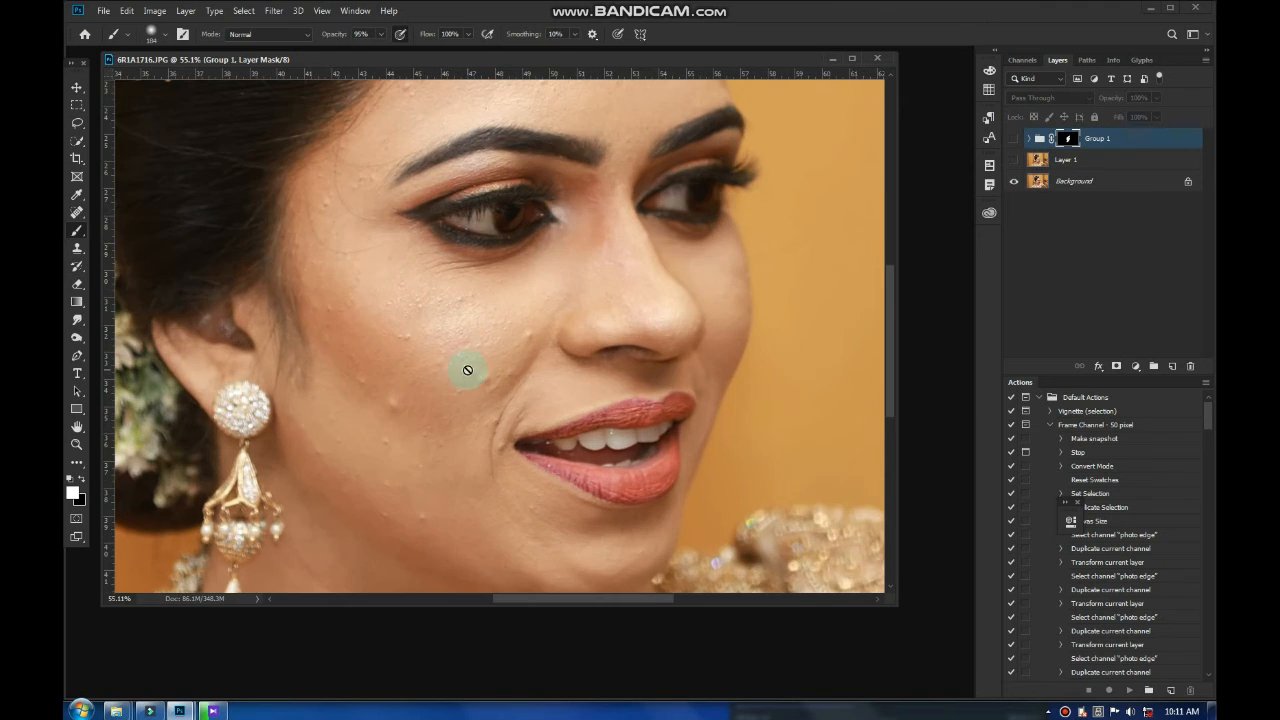
left_click(1013, 185, "alt")
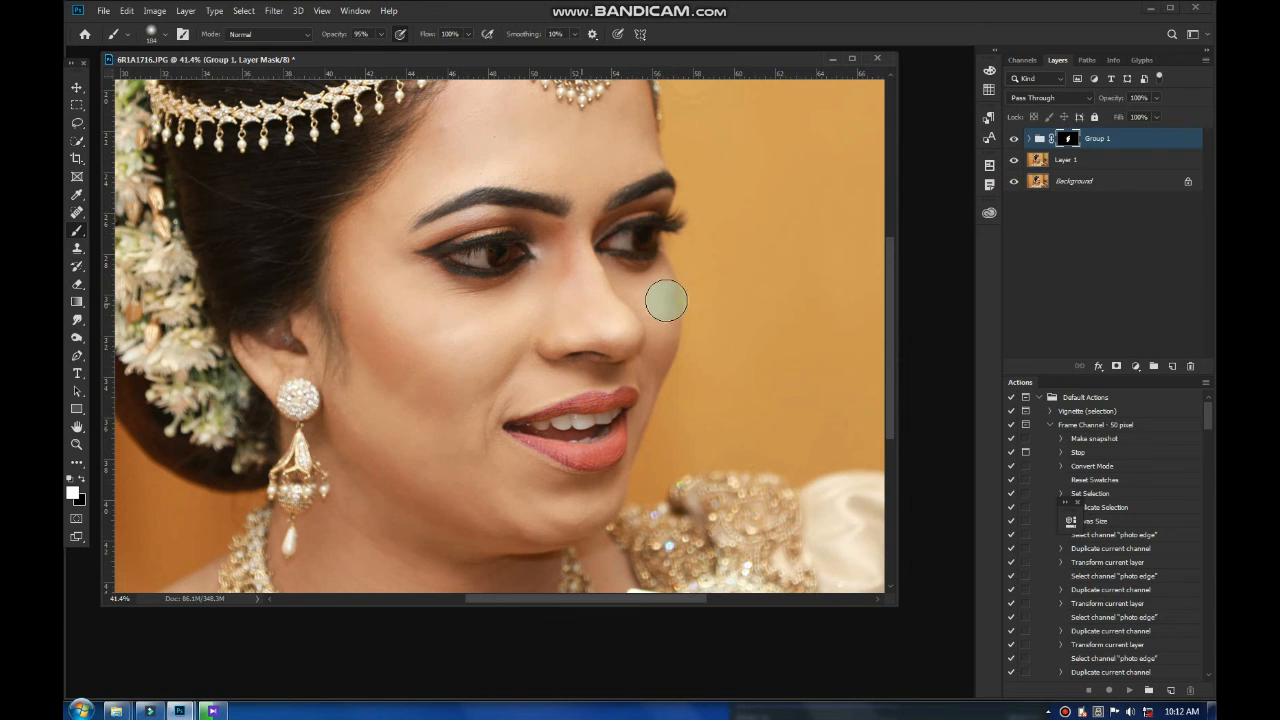
scroll(666, 301, "down", 3)
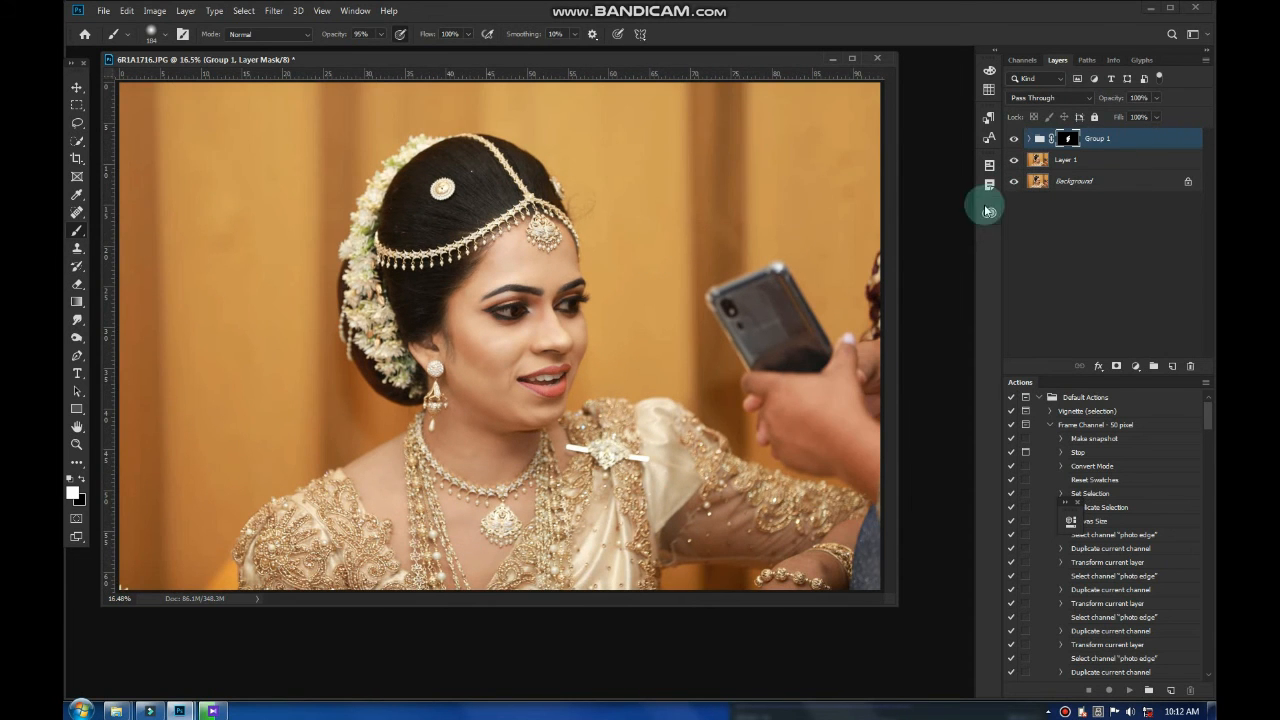
scroll(614, 274, "down", 1)
Dock the floating document window and examine the whole retouched portrait
left_click_drag(693, 66, 700, 56)
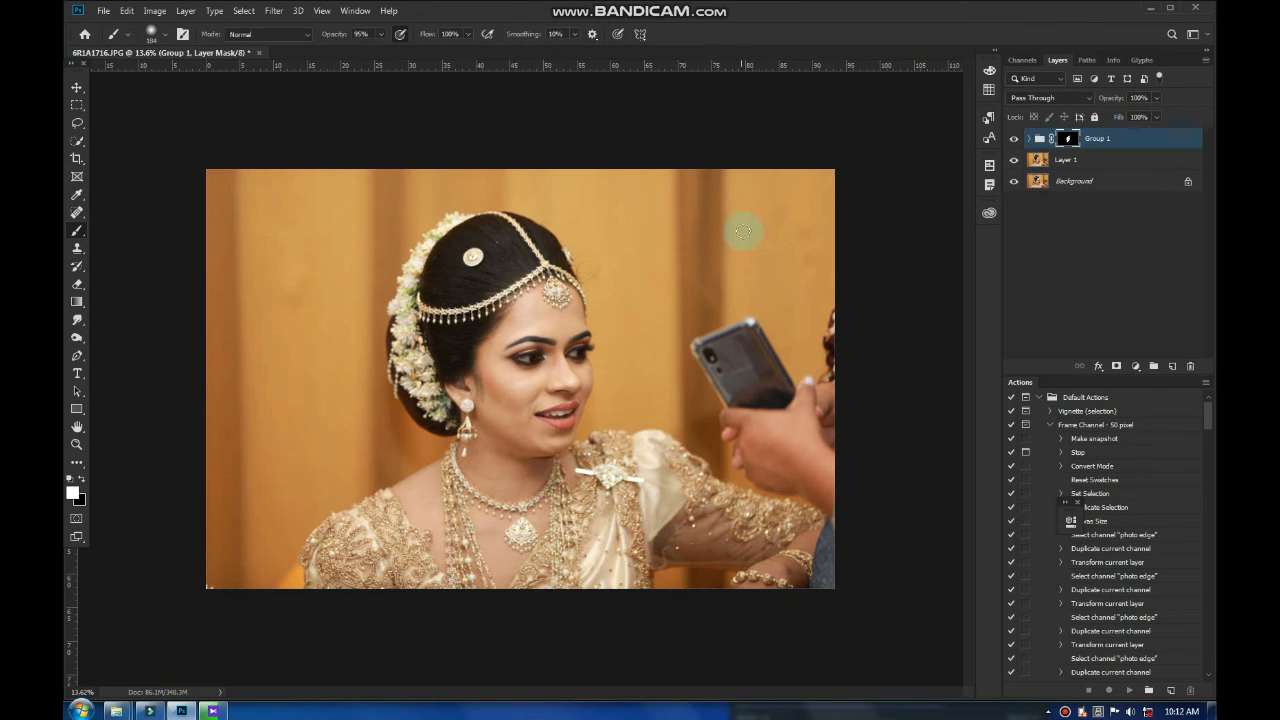
scroll(763, 314, "up", 2)
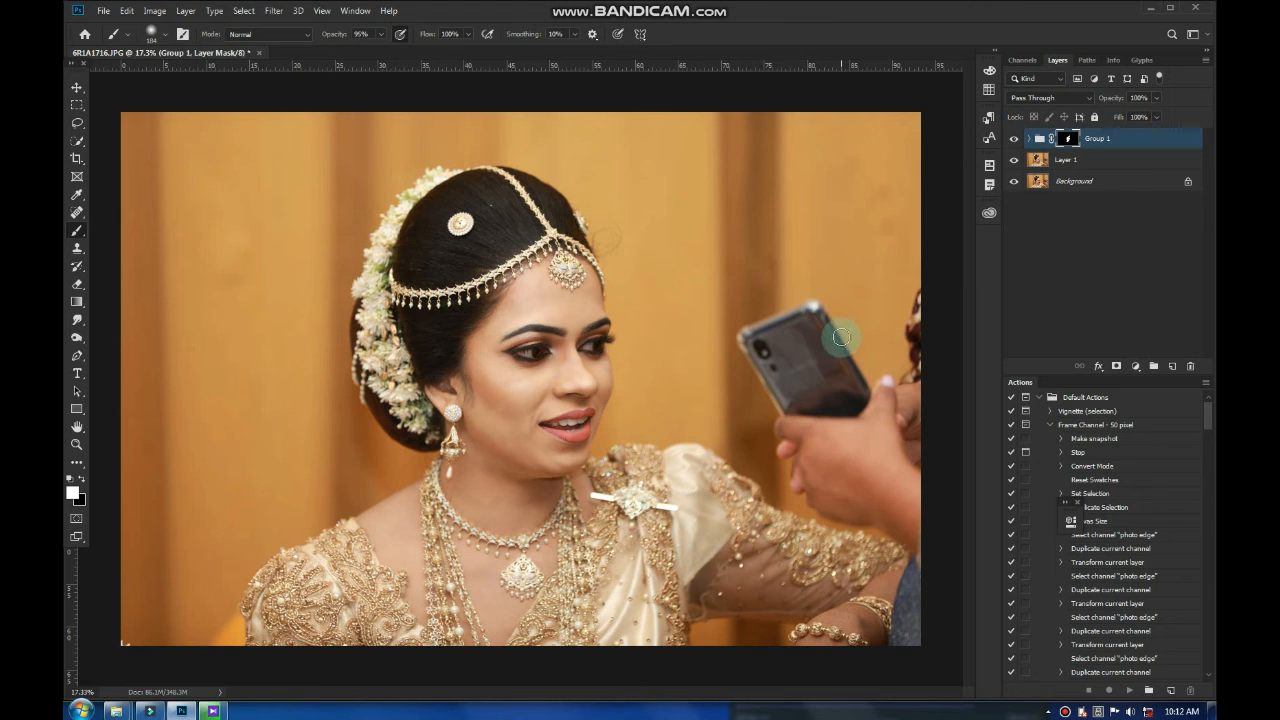
scroll(528, 366, "up", 2)
scroll(531, 366, "down", 1)
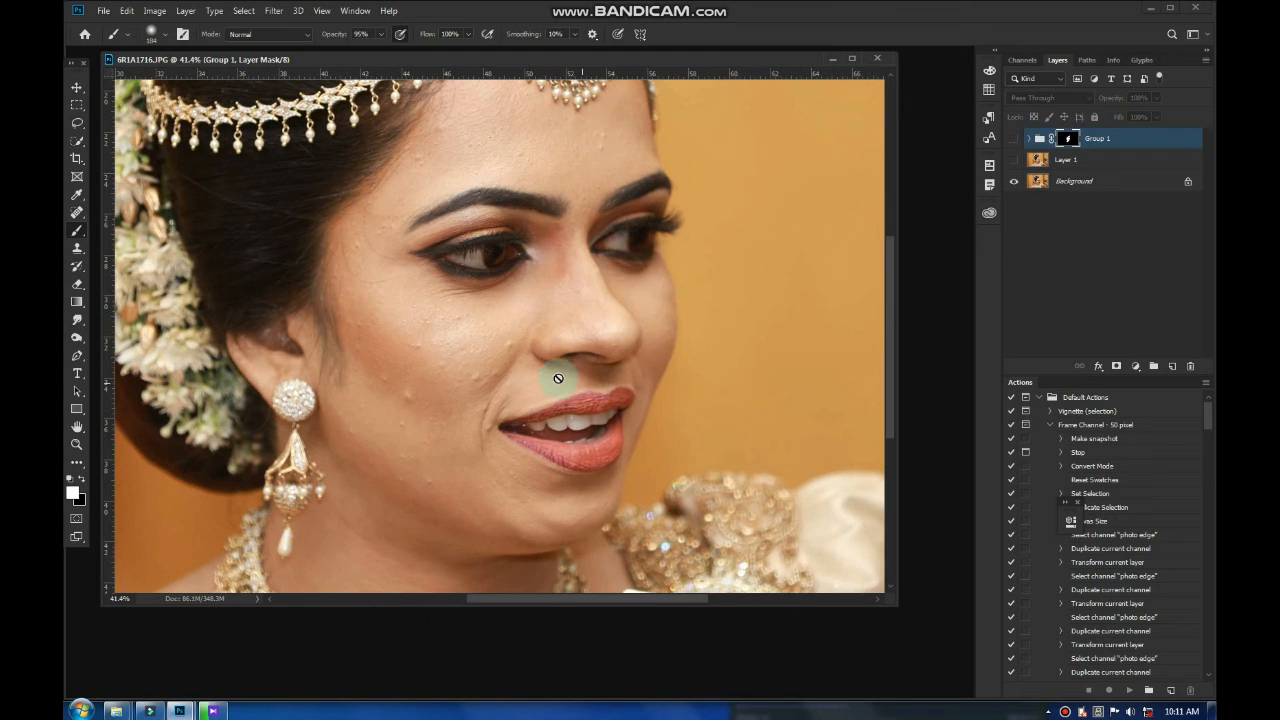
Compare the bride's unretouched face with the retouched version by showing all layers again, and dock the document window
scroll(449, 371, "up", 1)
scroll(449, 371, "down", 1)
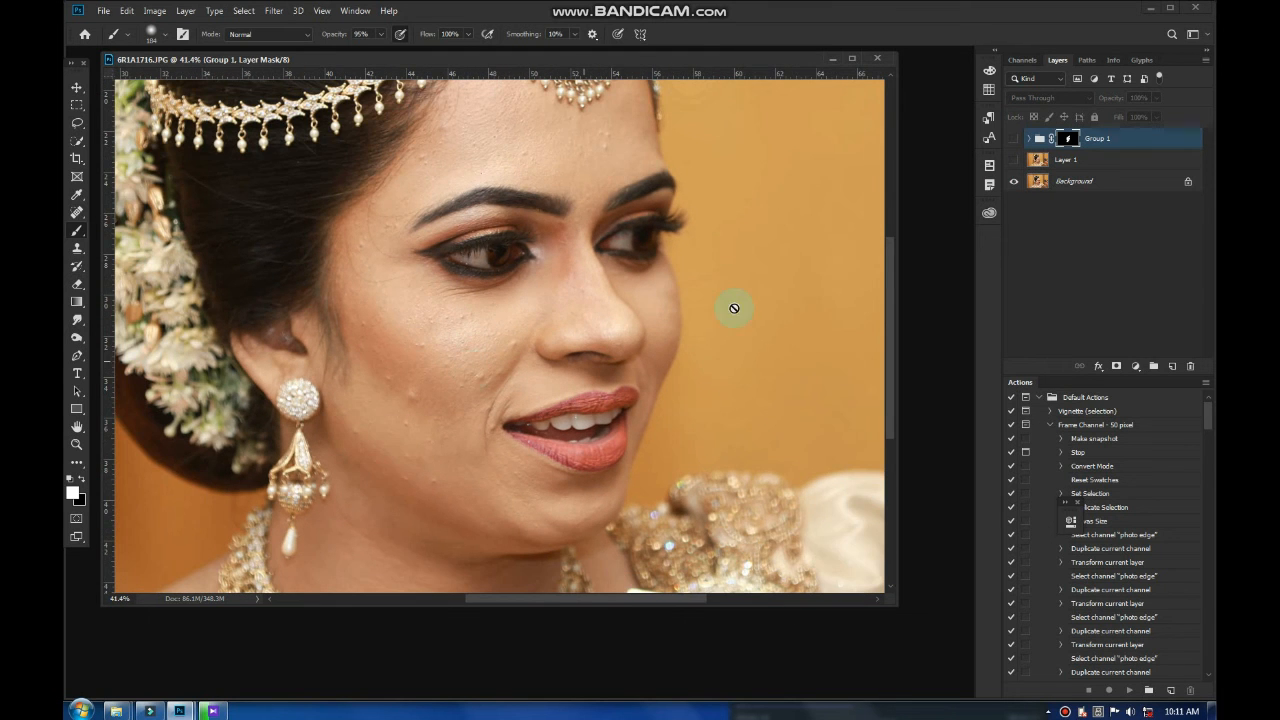
left_click(1013, 185, "alt")
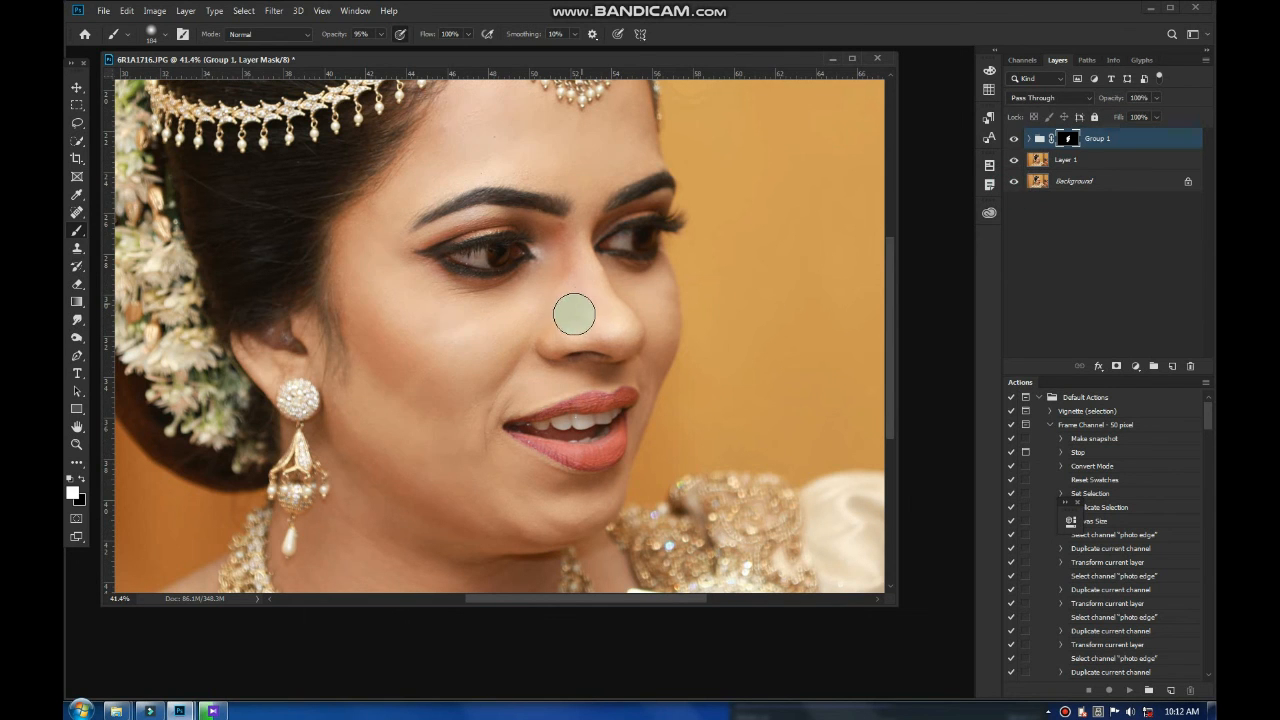
scroll(665, 301, "down", 3)
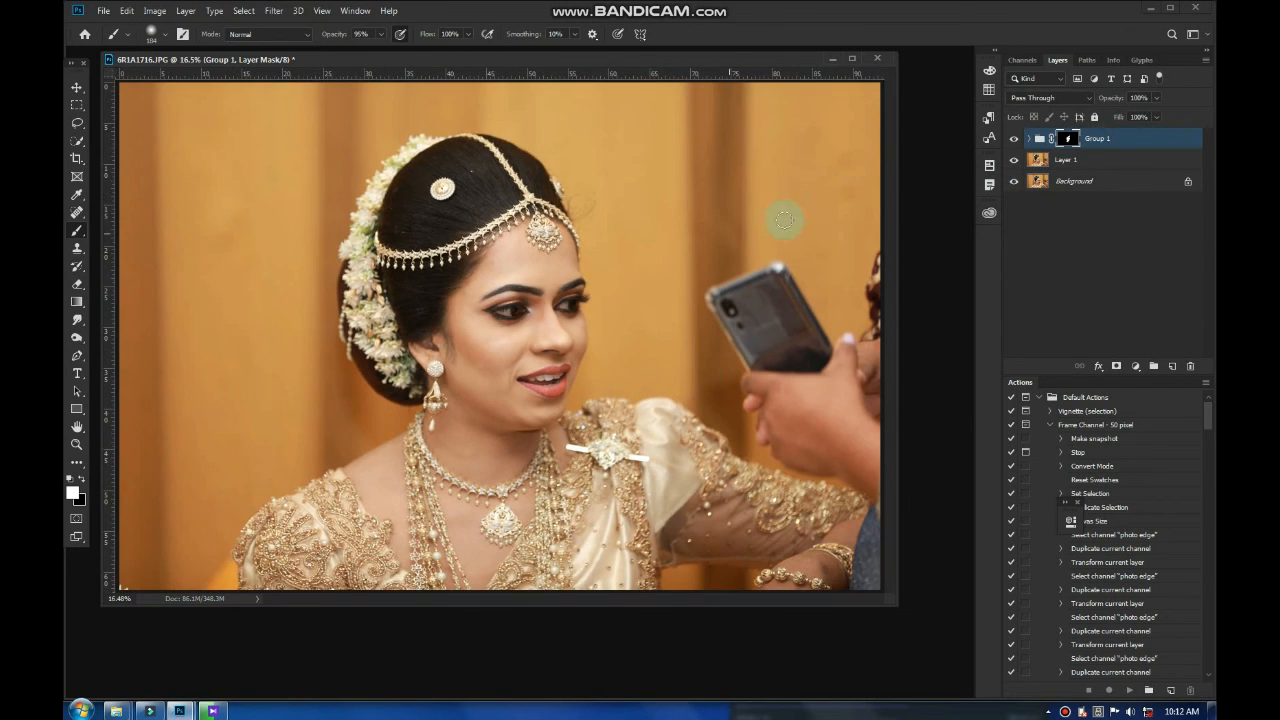
scroll(614, 274, "down", 1)
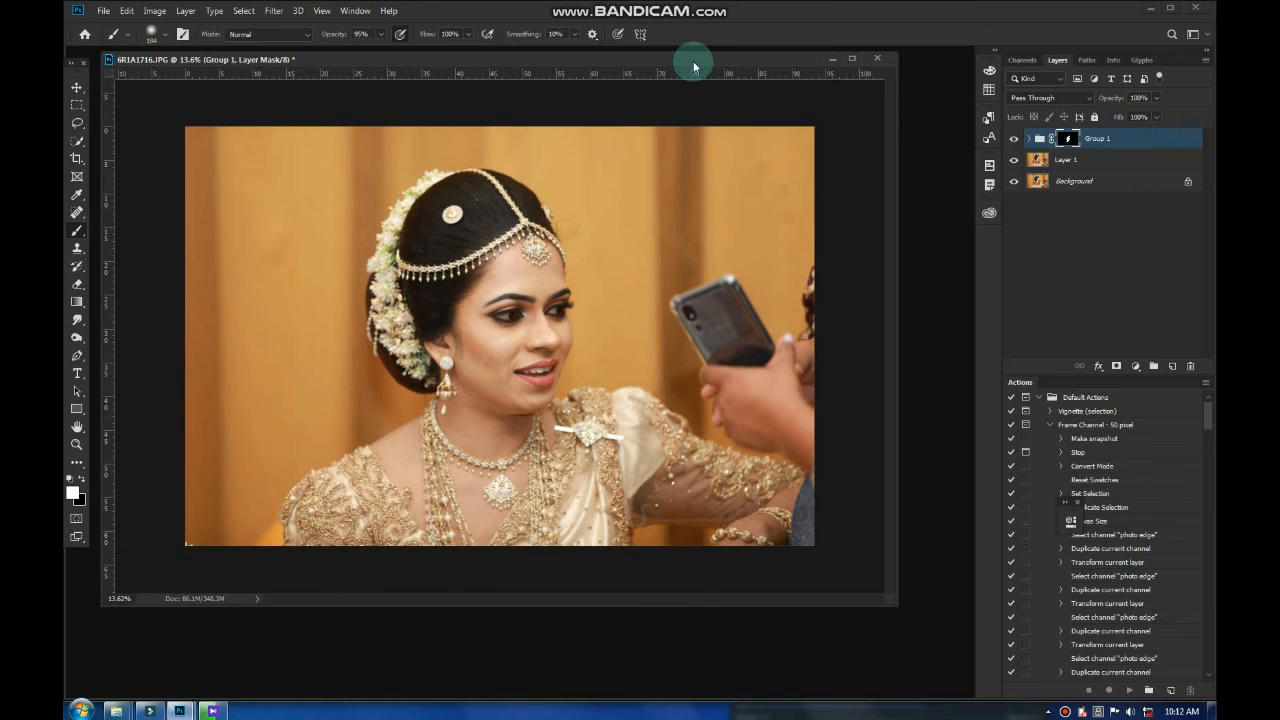
left_click_drag(691, 61, 700, 56)
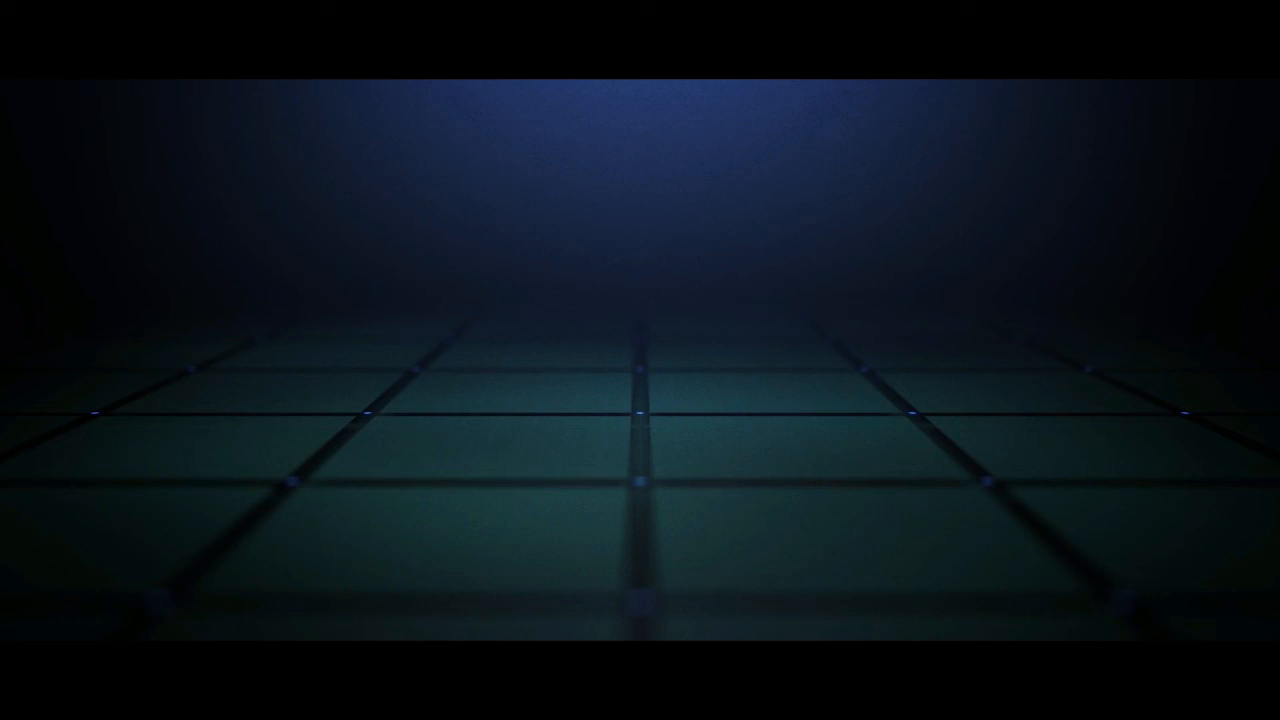